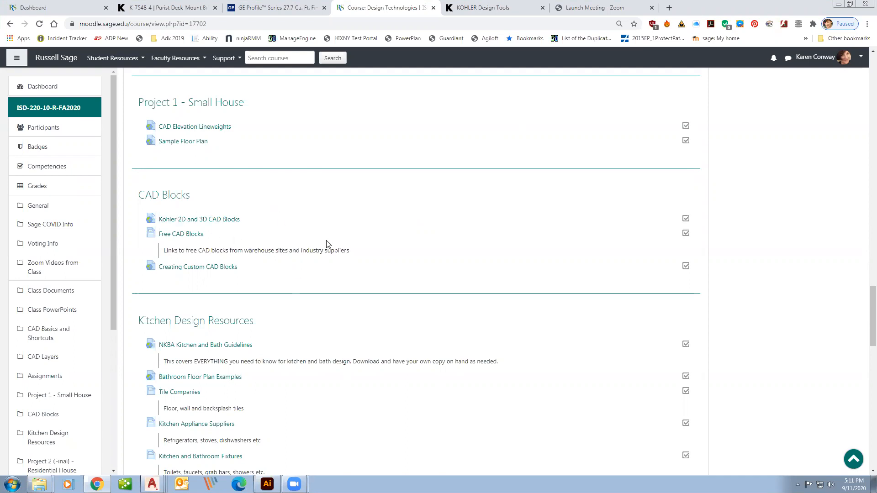
# Open the Kohler 2D and 3D CAD Blocks resource and filter its product catalog to the 2D-DWG-PLAN file type
pyautogui.scroll(3, 327, 245)
pyautogui.scroll(-1, 237, 265)
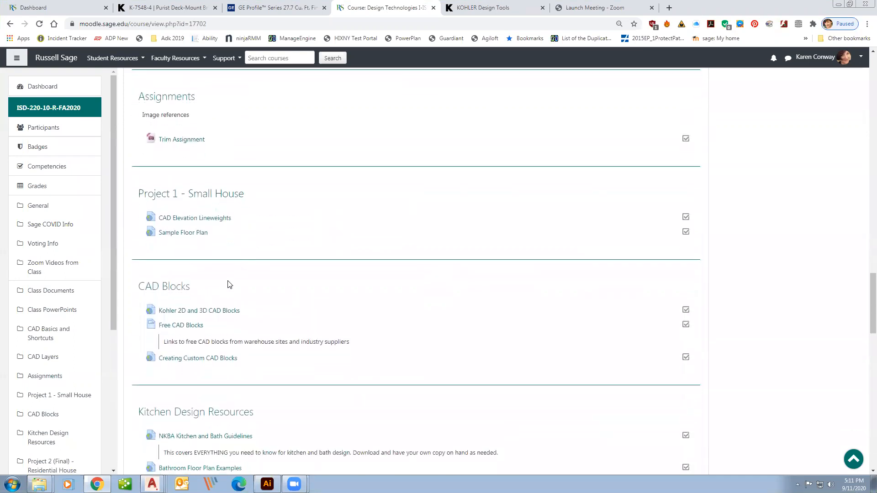
pyautogui.click(226, 315)
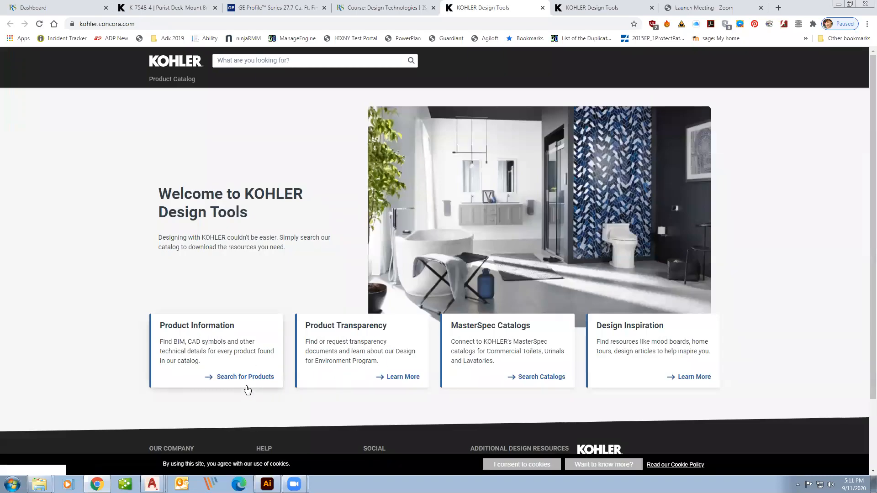
pyautogui.click(205, 344)
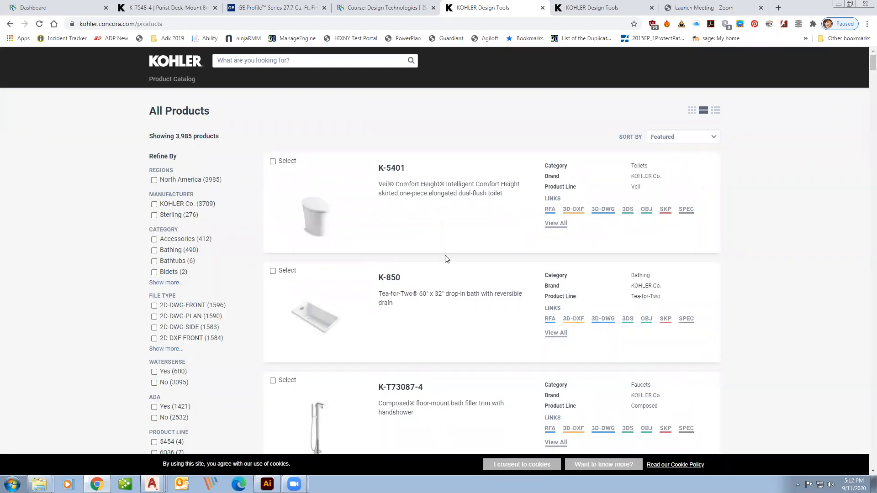
pyautogui.scroll(-1, 219, 261)
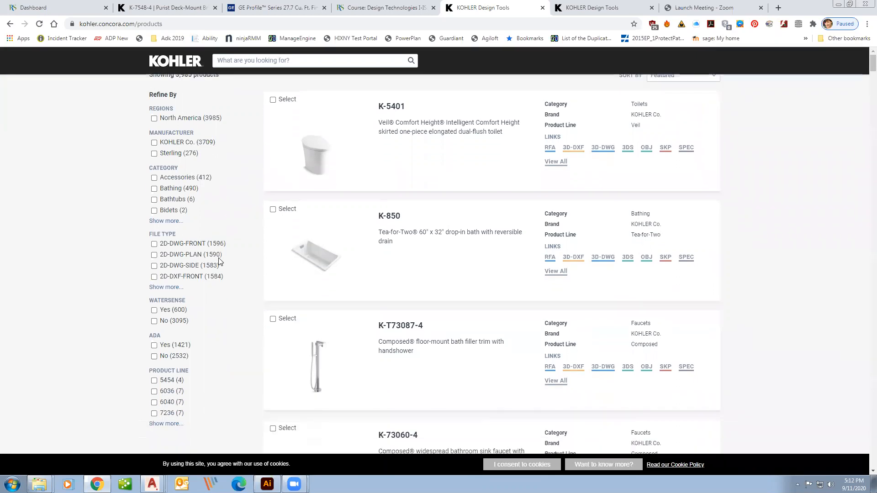
pyautogui.click(154, 256)
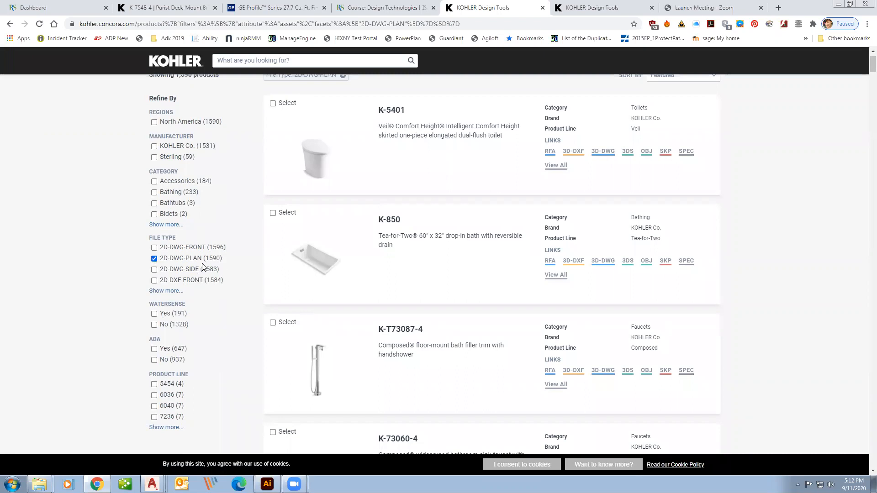
# Close the Kohler Design Tools and course pages and examine the K-7548-4 Purist faucet page down to its CAD files
pyautogui.click(543, 8)
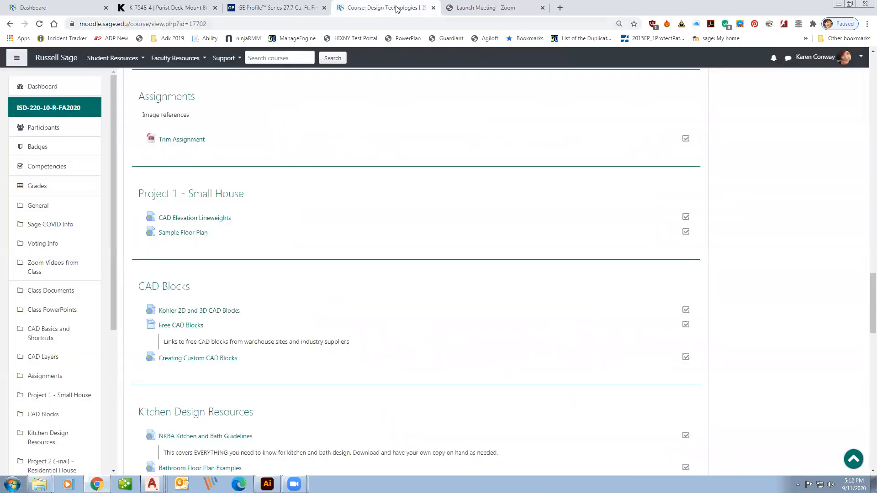
pyautogui.click(434, 8)
pyautogui.click(169, 8)
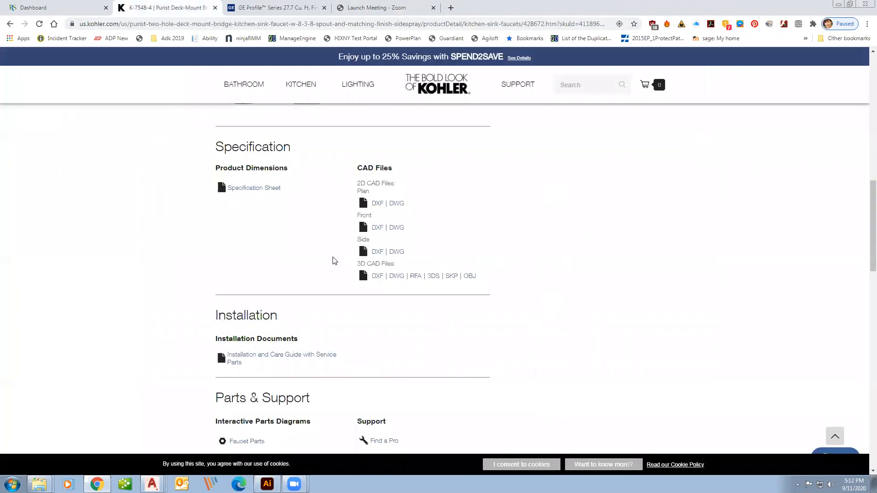
pyautogui.scroll(15, 261, 206)
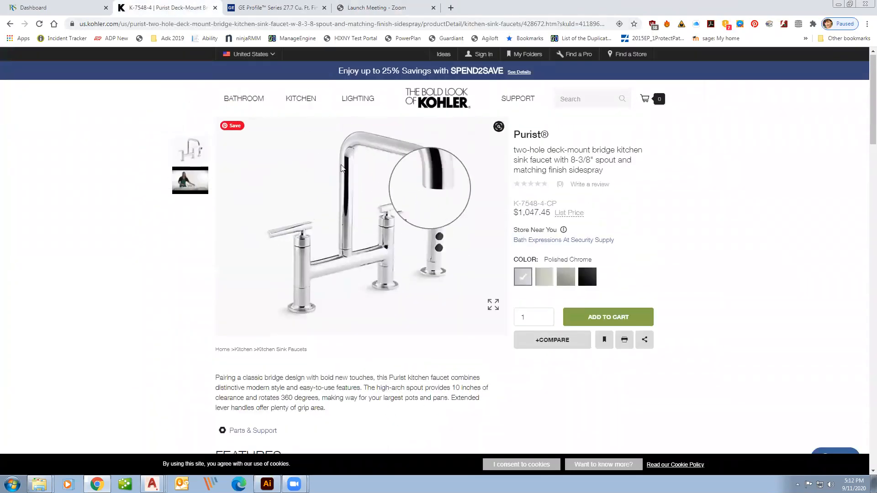
pyautogui.moveTo(235, 101)
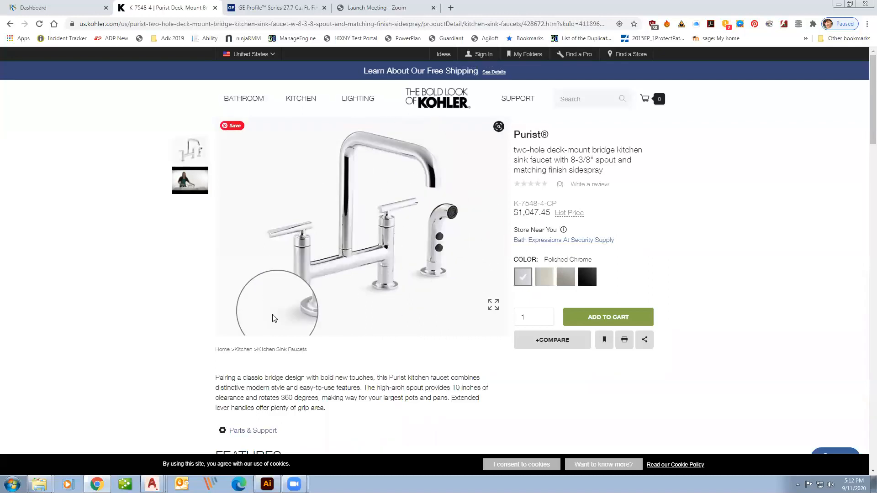
pyautogui.scroll(-10, 281, 320)
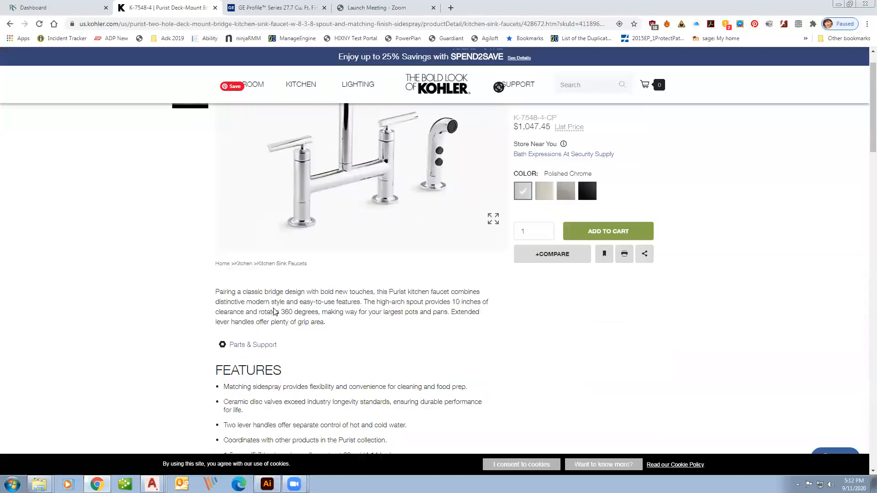
pyautogui.scroll(-3, 115, 288)
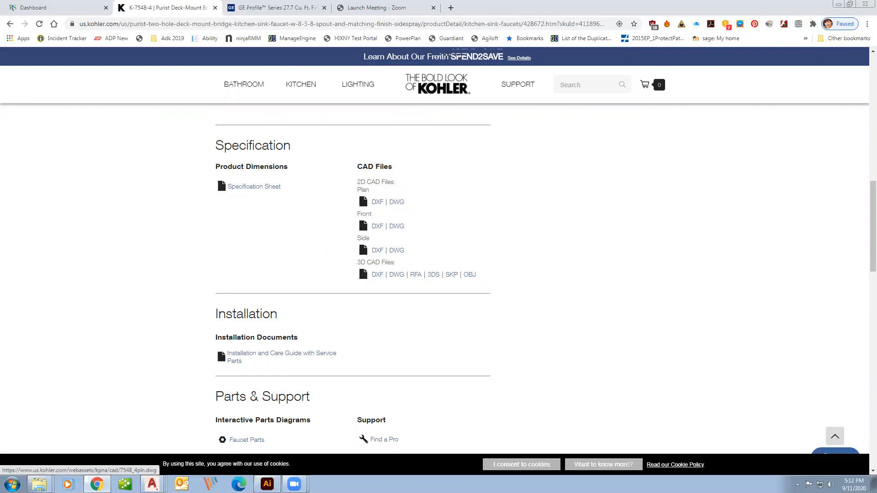
# Switch to AutoCAD Architecture and look through the open drawings, ending on the 7548_4pln faucet plan
pyautogui.moveTo(152, 485)
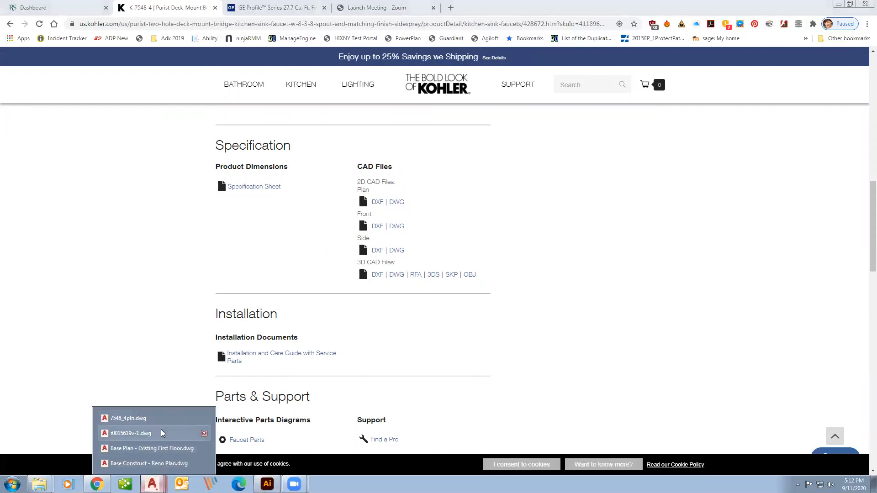
pyautogui.click(137, 433)
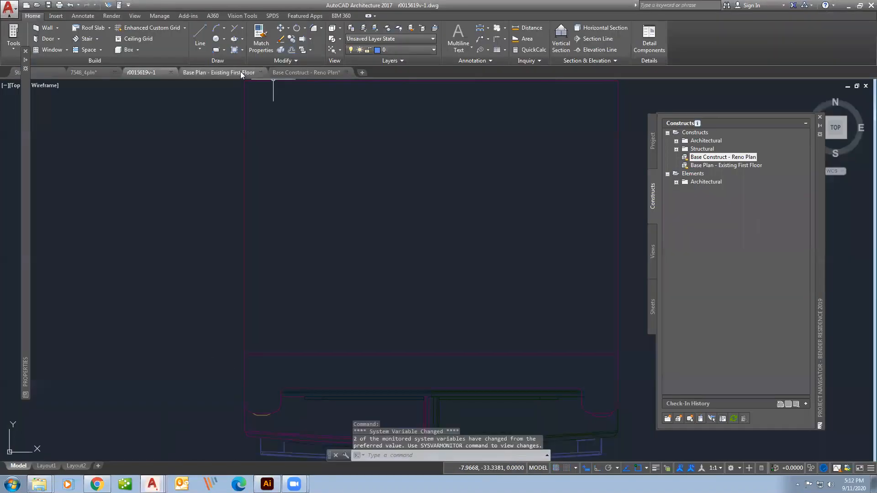
pyautogui.click(192, 73)
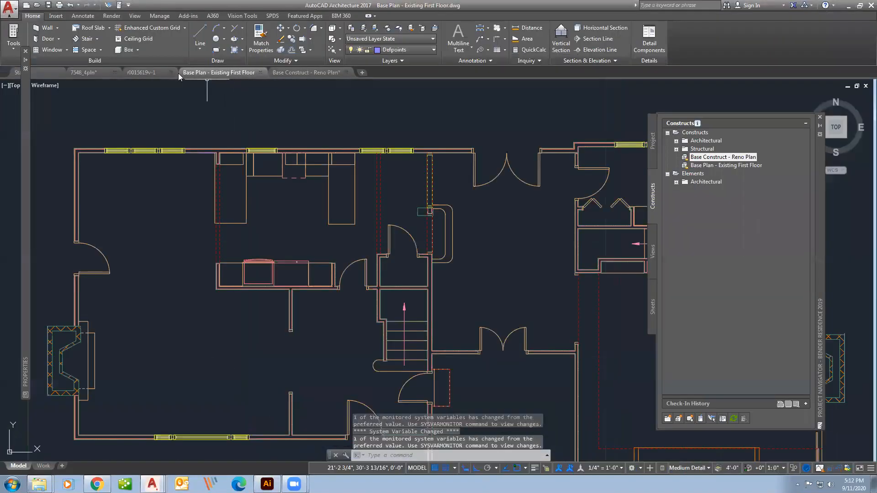
pyautogui.click(103, 72)
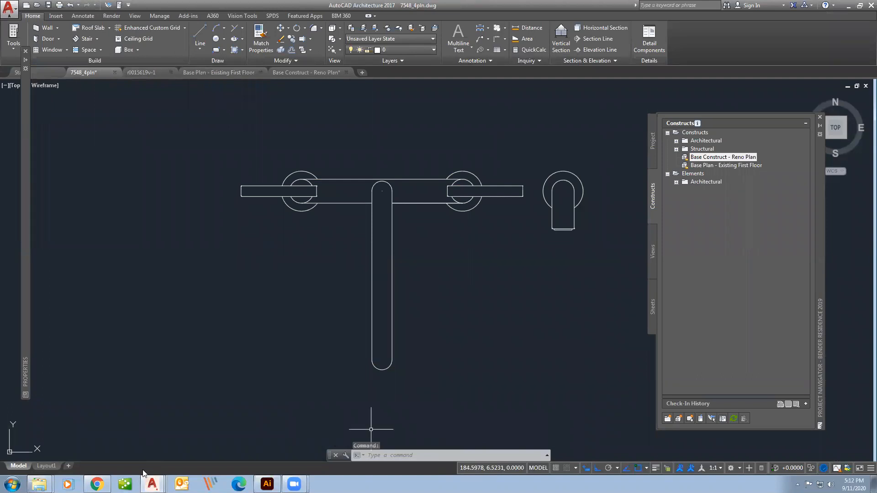
# Switch to Chrome and find the 2D plan CAD file among the GE Profile refrigerator page's manuals and downloads
pyautogui.click(97, 484)
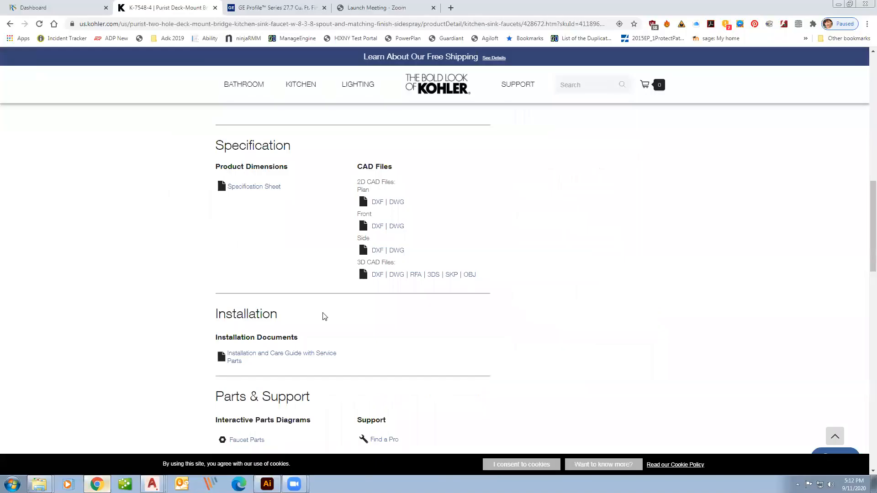
pyautogui.click(275, 8)
pyautogui.moveTo(873, 398); pyautogui.dragTo(862, 71)
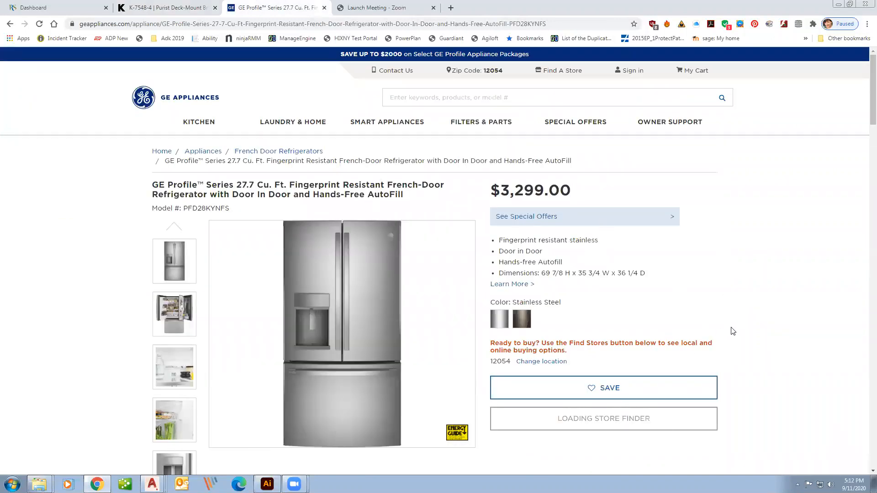
pyautogui.scroll(-10, 732, 331)
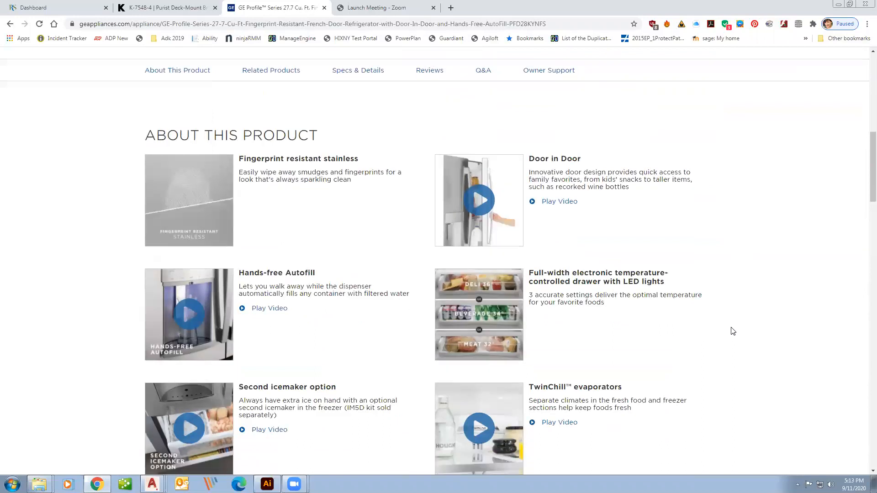
pyautogui.scroll(-20, 732, 330)
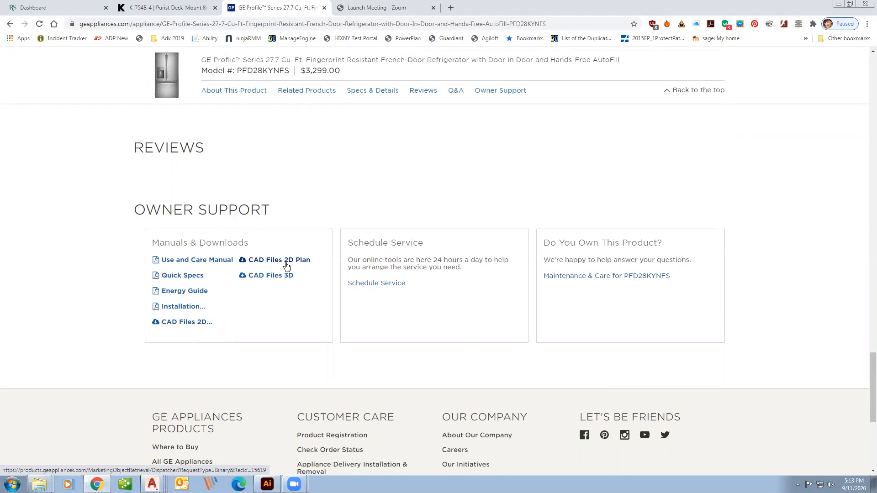
# Switch to AutoCAD Architecture and examine the r0015619v-1 refrigerator drawing and the 7548_4pln faucet drawing
pyautogui.moveTo(153, 484)
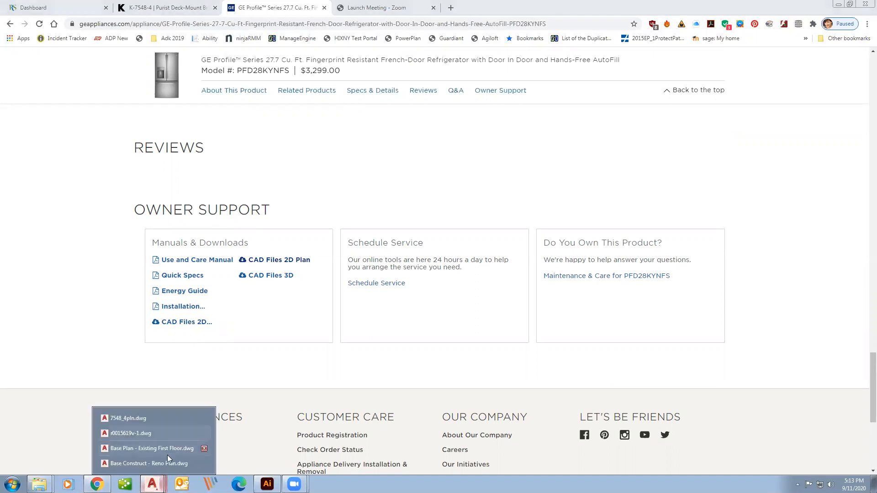
pyautogui.click(153, 434)
pyautogui.scroll(-6, 367, 274)
pyautogui.scroll(6, 421, 293)
pyautogui.scroll(-4, 458, 303)
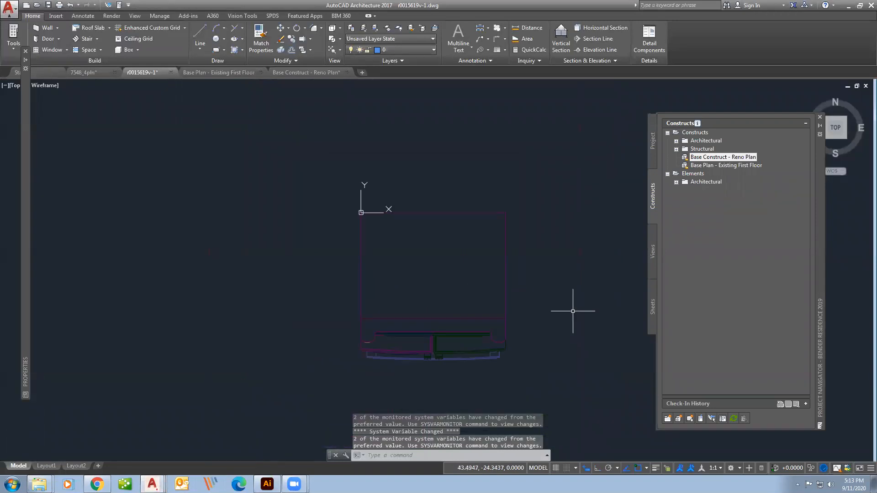
pyautogui.click(513, 309)
pyautogui.click(476, 314)
pyautogui.press('Escape')
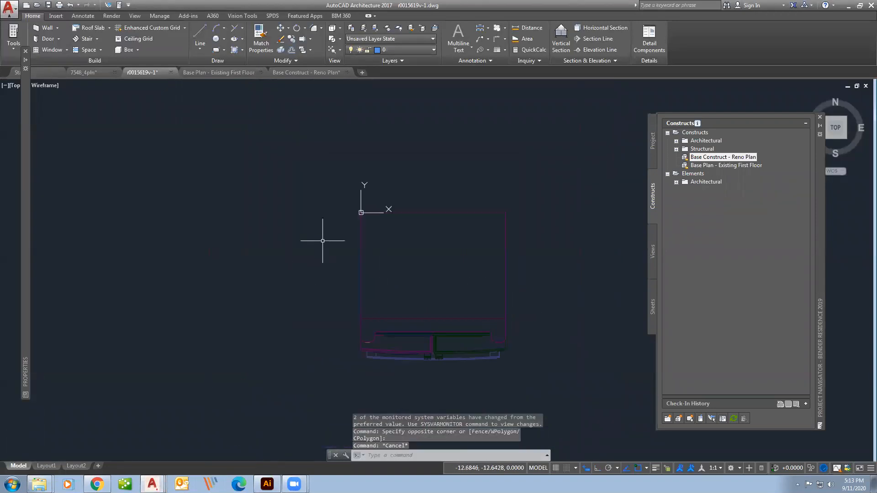
pyautogui.click(87, 72)
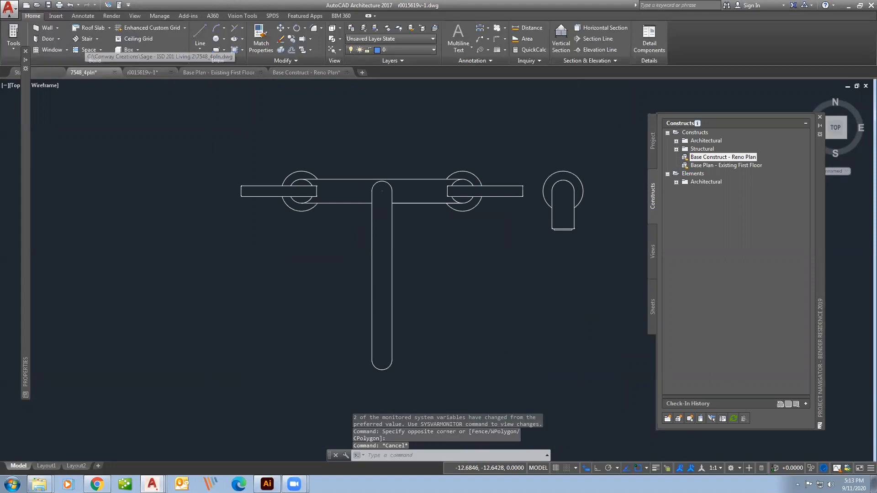
pyautogui.scroll(-2, 319, 288)
pyautogui.click(542, 186)
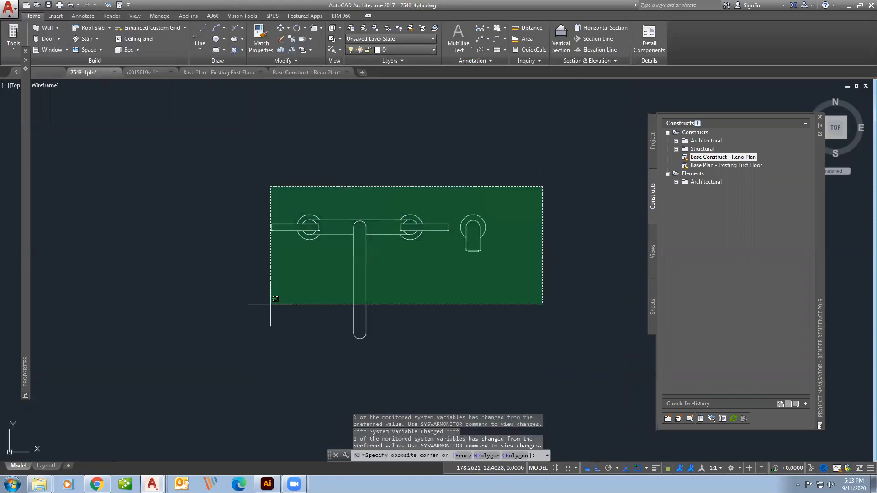
pyautogui.click(145, 377)
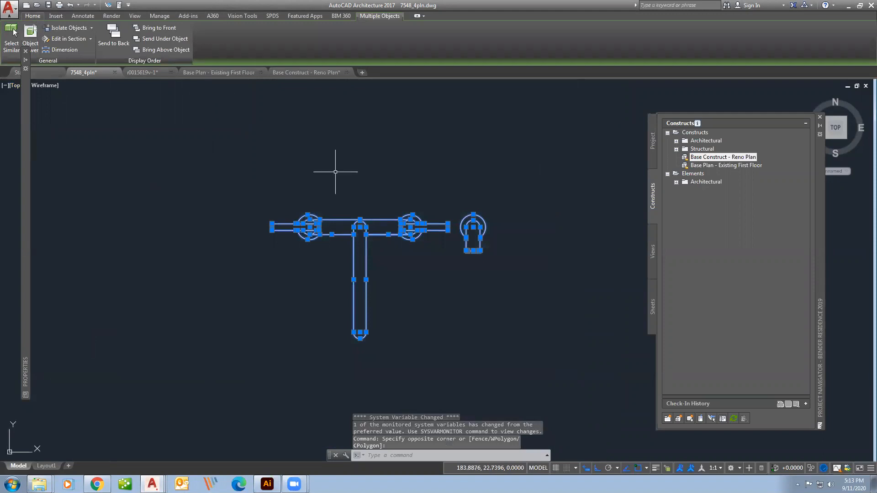
pyautogui.press('Escape')
# Select all the faucet and sidespray linework and assign it to layer 0
pyautogui.click(542, 170)
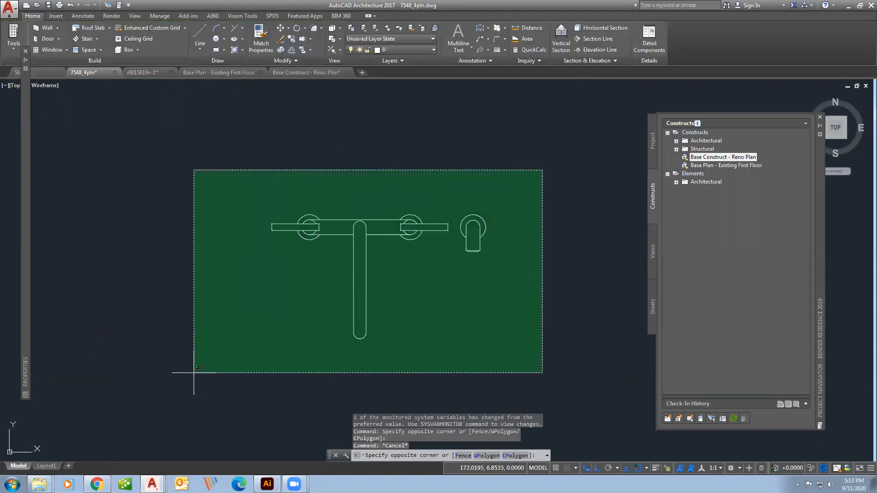
pyautogui.click(194, 372)
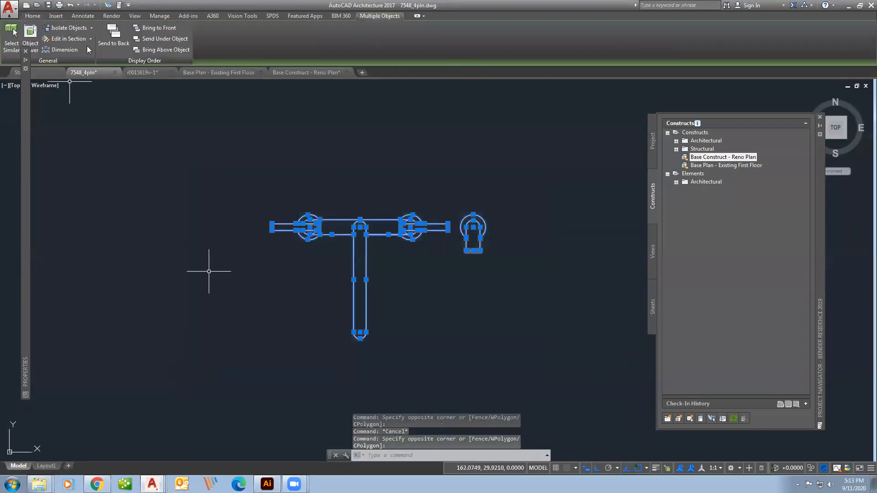
pyautogui.click(33, 16)
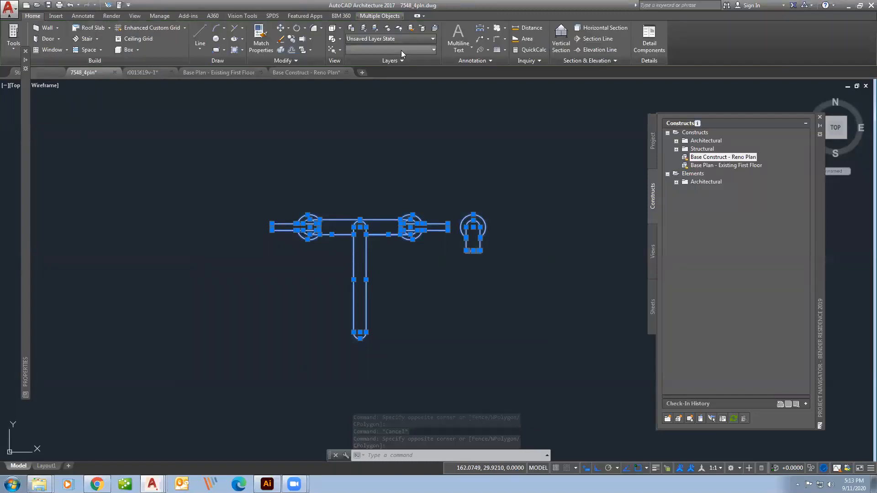
pyautogui.click(417, 52)
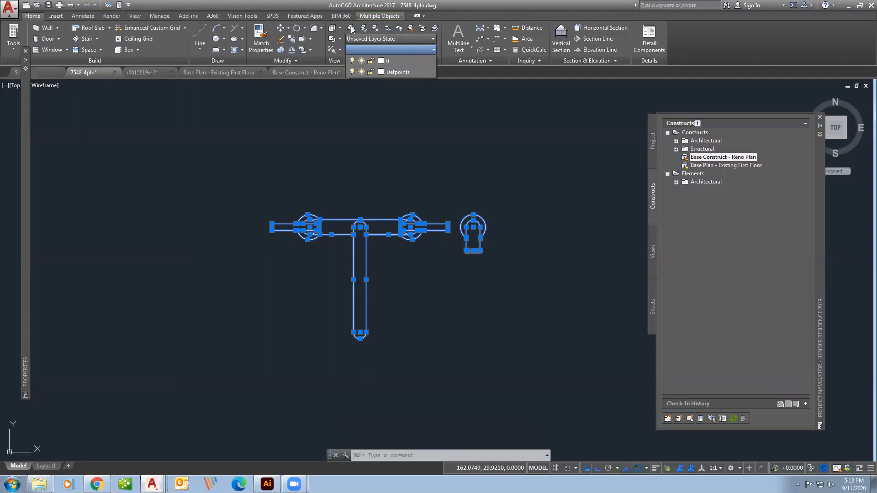
pyautogui.click(395, 63)
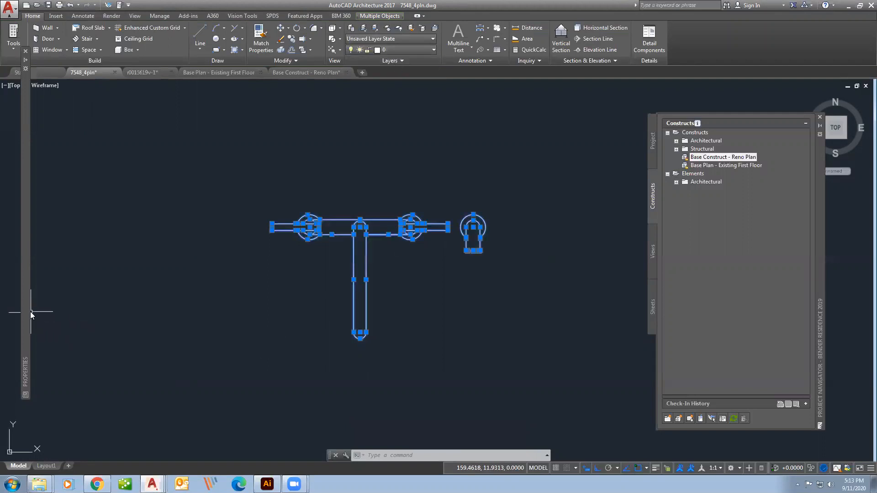
# Set the color of the selected faucet and sidespray linework to ByLayer and clear the selection
pyautogui.moveTo(28, 313)
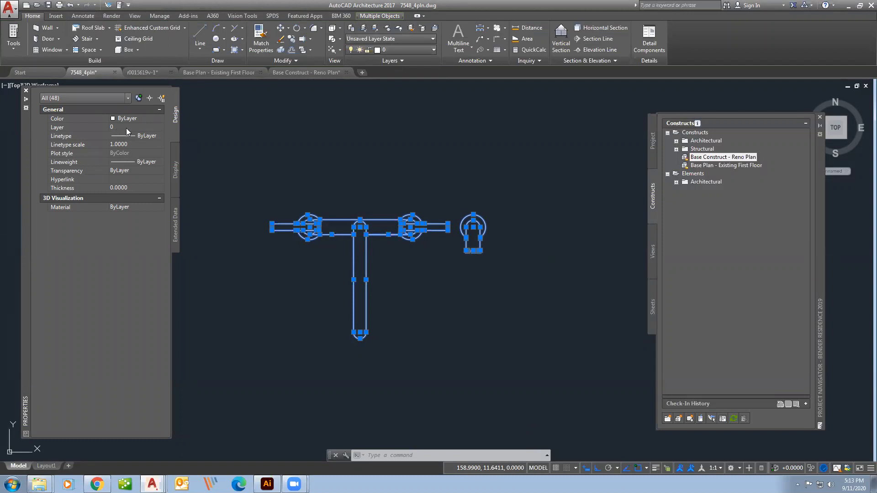
pyautogui.click(147, 119)
pyautogui.click(147, 119)
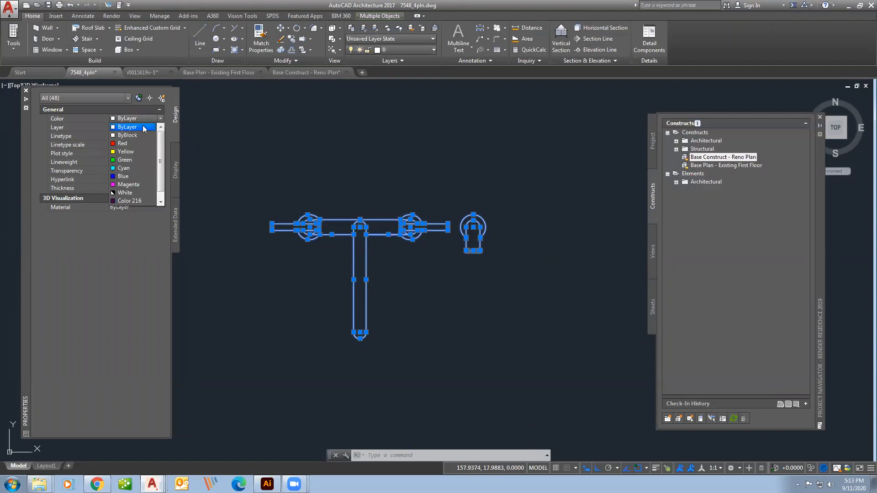
pyautogui.click(147, 127)
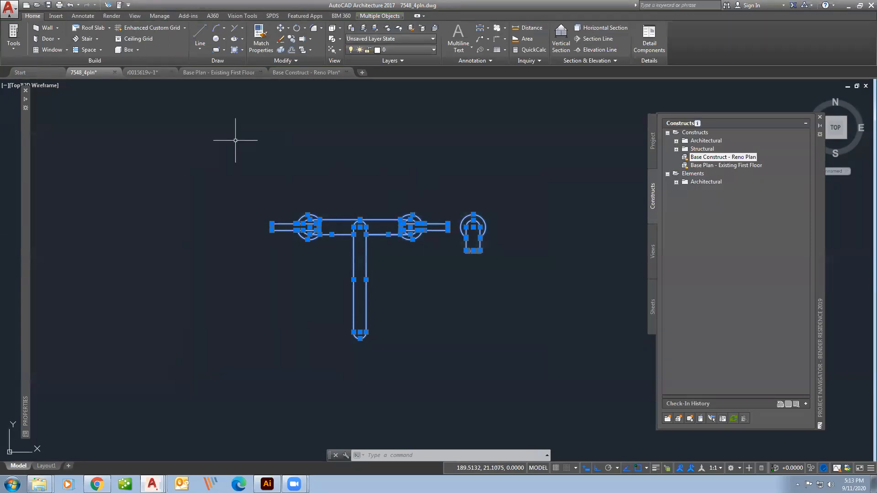
pyautogui.press('Escape')
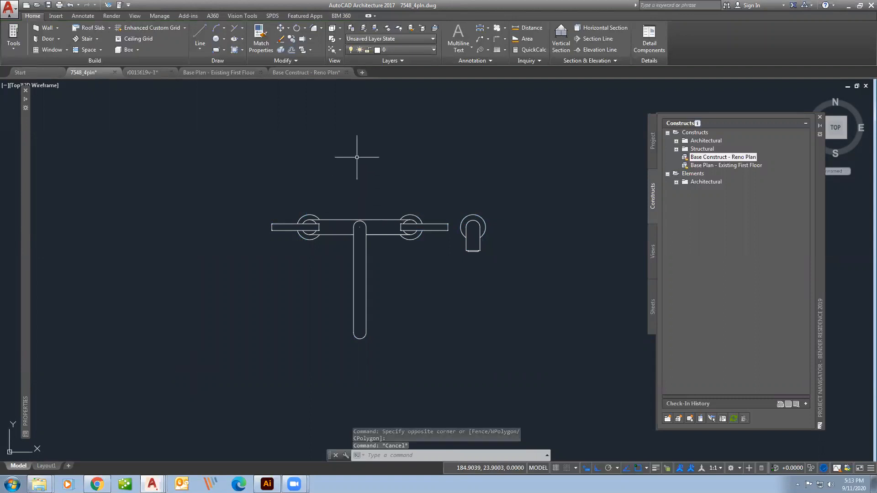
# Start a block definition named faucet 3 with its base point at the center of the rounded back end of the spout
pyautogui.write('bloc')
pyautogui.press('Return')
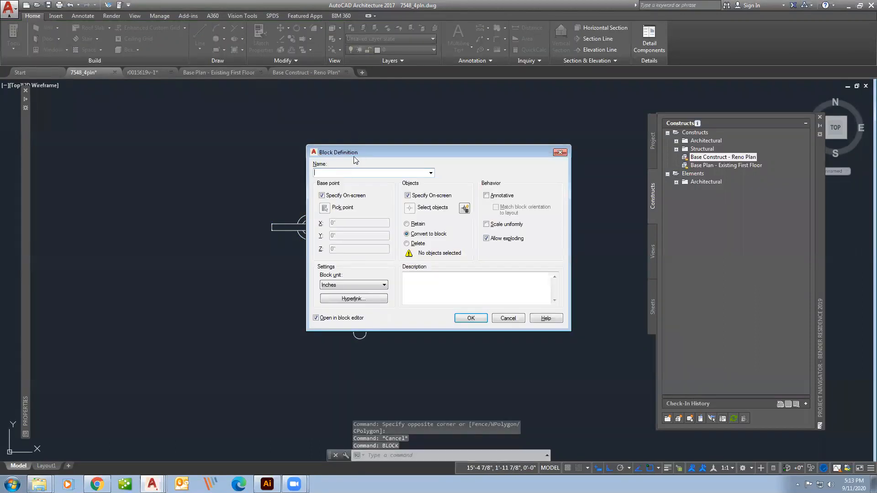
pyautogui.write('faucet 3')
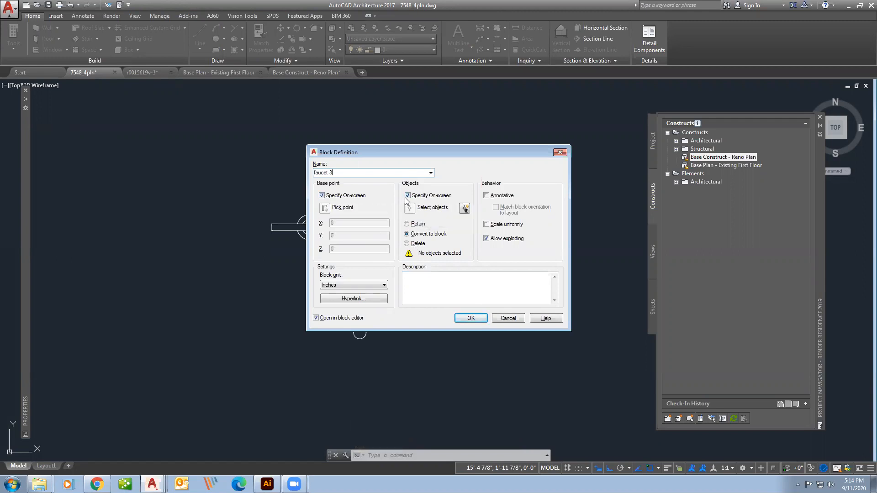
pyautogui.click(470, 318)
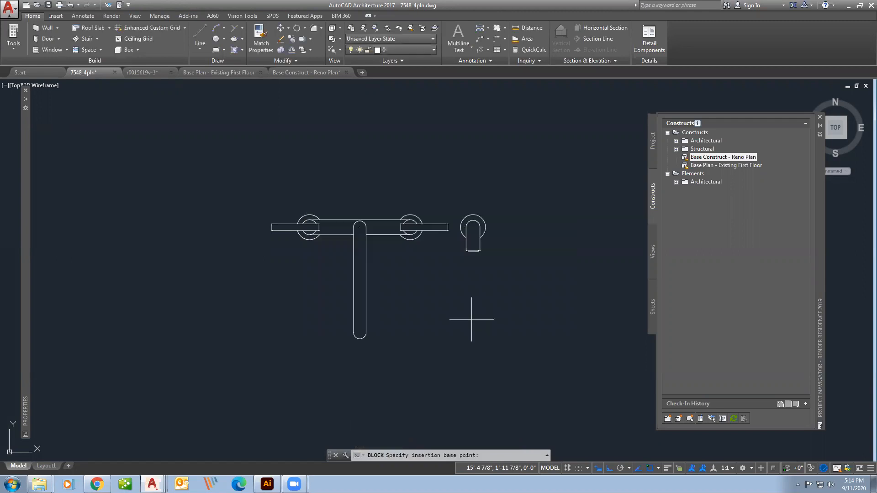
pyautogui.scroll(4, 364, 230)
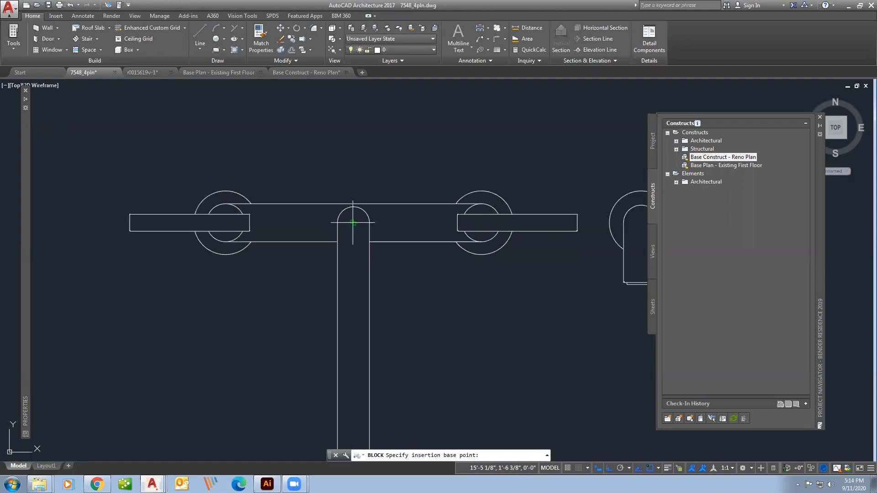
pyautogui.click(352, 222)
# Select all the faucet and sidespray linework for the block, accept the default attributes, and close the block editor
pyautogui.scroll(-4, 337, 254)
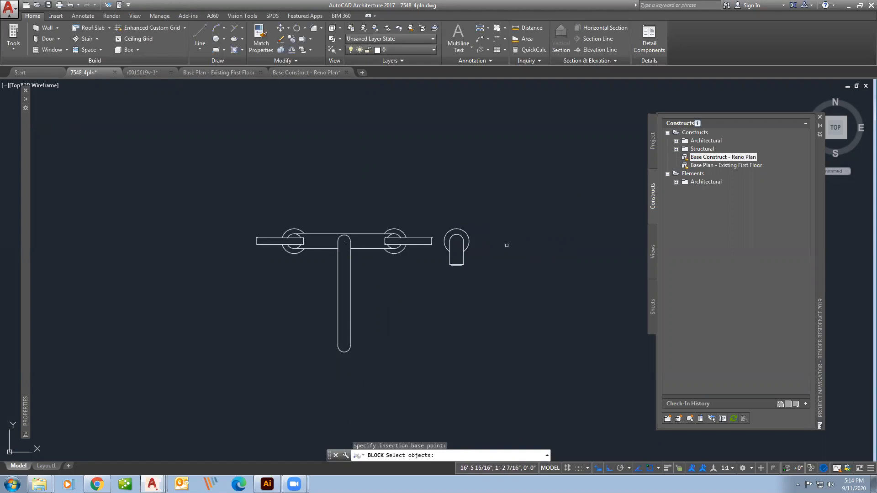
pyautogui.click(523, 174)
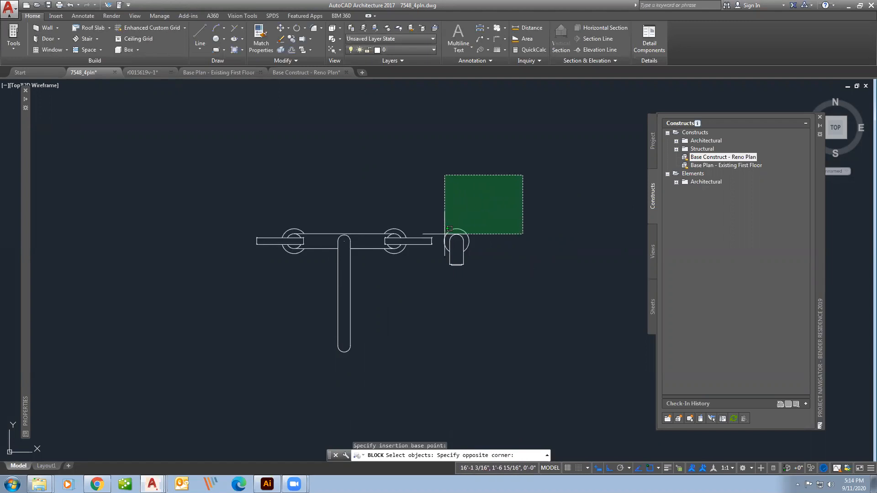
pyautogui.click(196, 388)
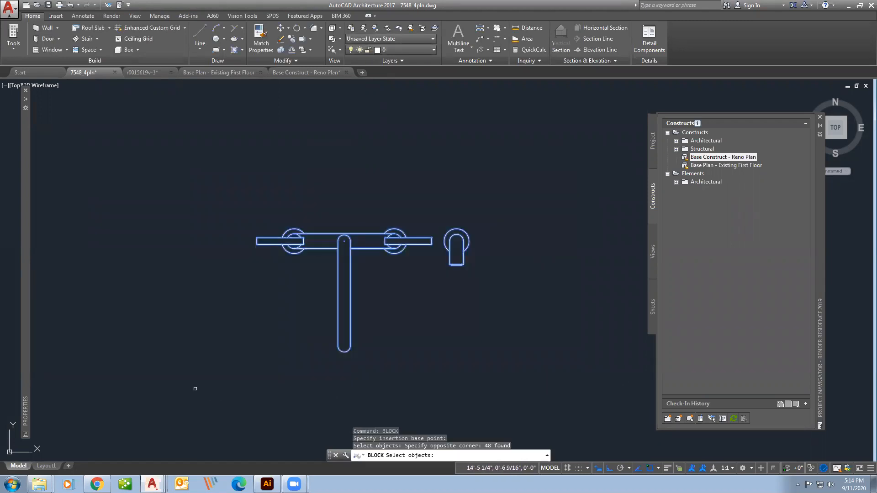
pyautogui.press('Return')
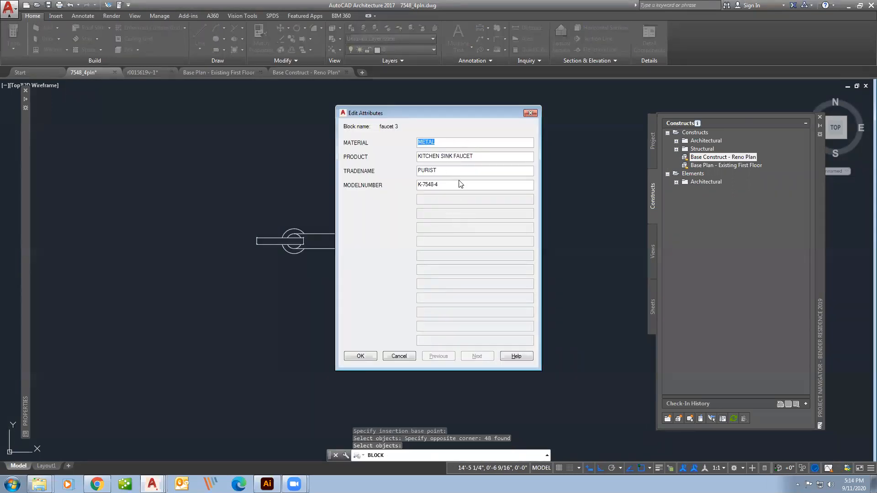
pyautogui.click(360, 357)
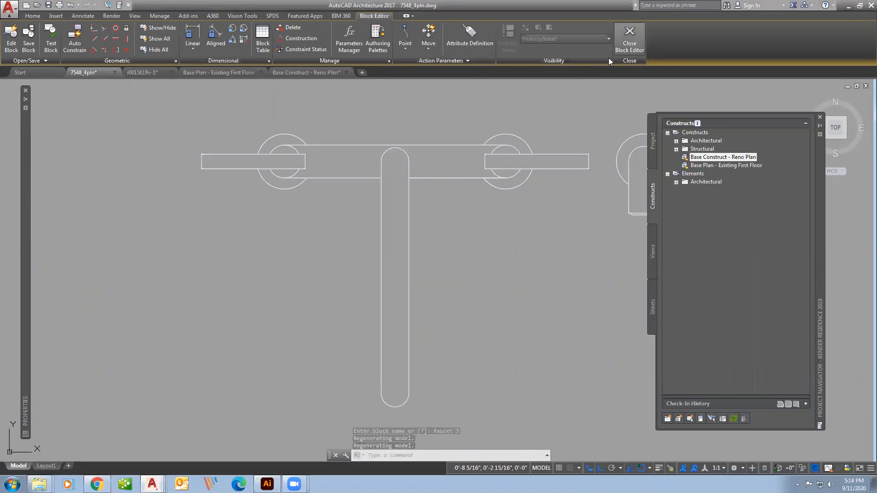
pyautogui.click(633, 49)
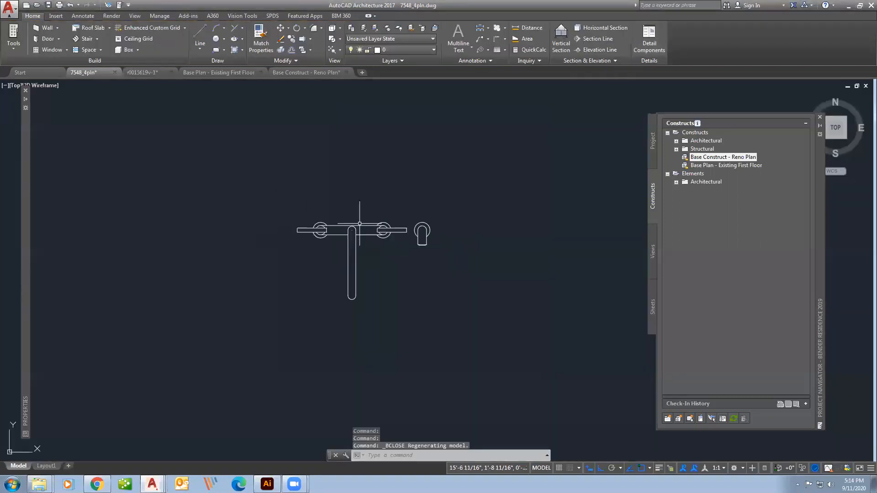
# Copy the faucet 3 block, switch to the Base Construct - Reno Plan drawing, and close Base Plan - Existing First Floor
pyautogui.click(359, 225)
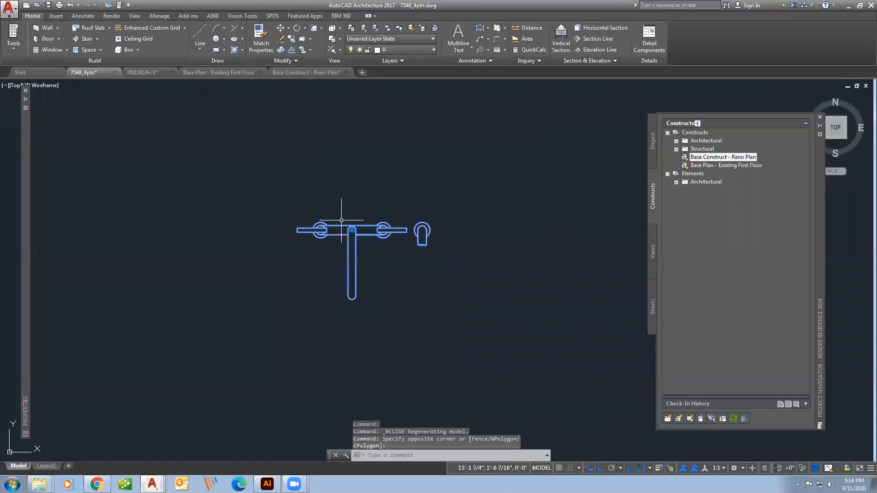
pyautogui.hotkey('ctrl', 'c')
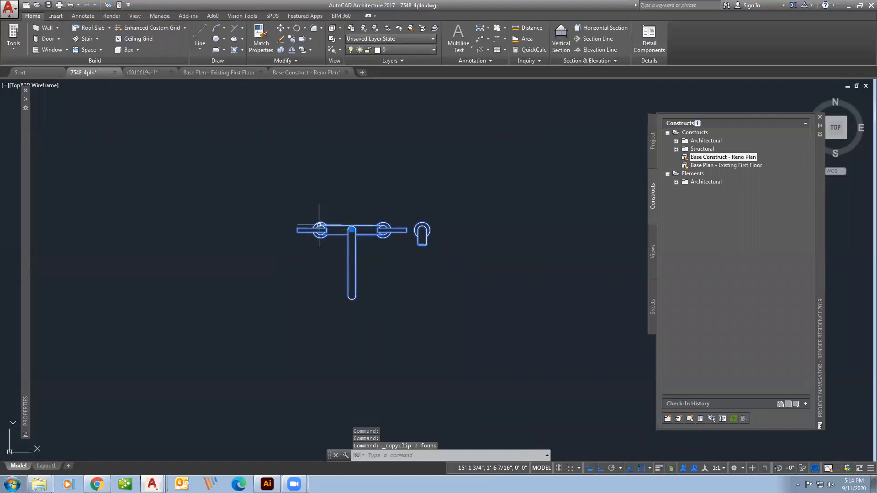
pyautogui.click(204, 75)
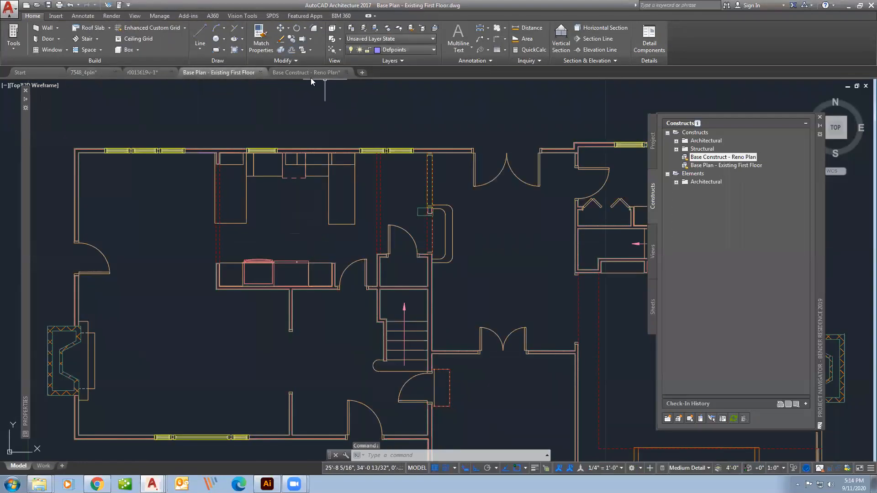
pyautogui.click(296, 74)
pyautogui.click(260, 72)
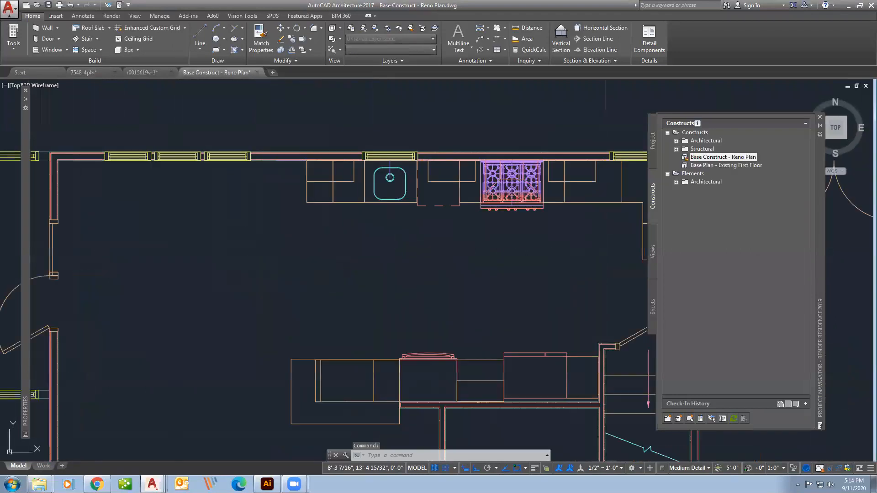
# Paste the copied faucet block over the kitchen sink below the window
pyautogui.hotkey('ctrl', 'v')
pyautogui.scroll(4, 395, 185)
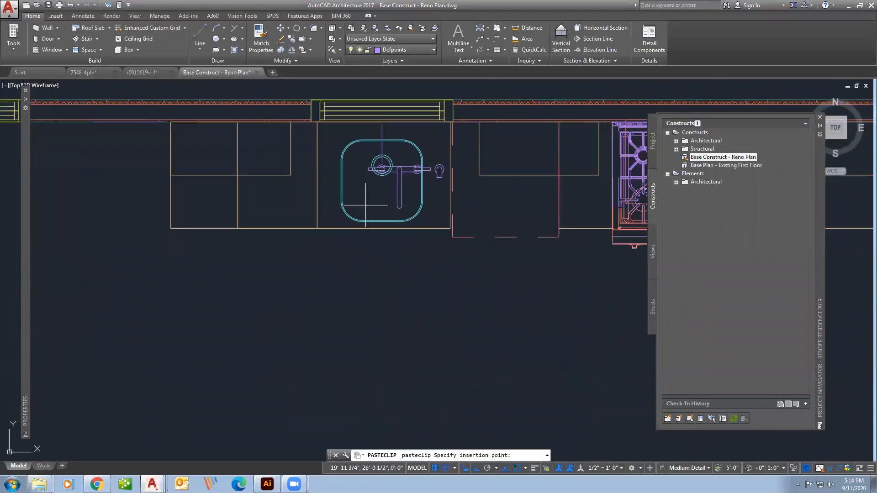
pyautogui.press('Escape')
# Move the faucet block from its spout base point to the wall end of the sink's centerline
pyautogui.scroll(4, 357, 145)
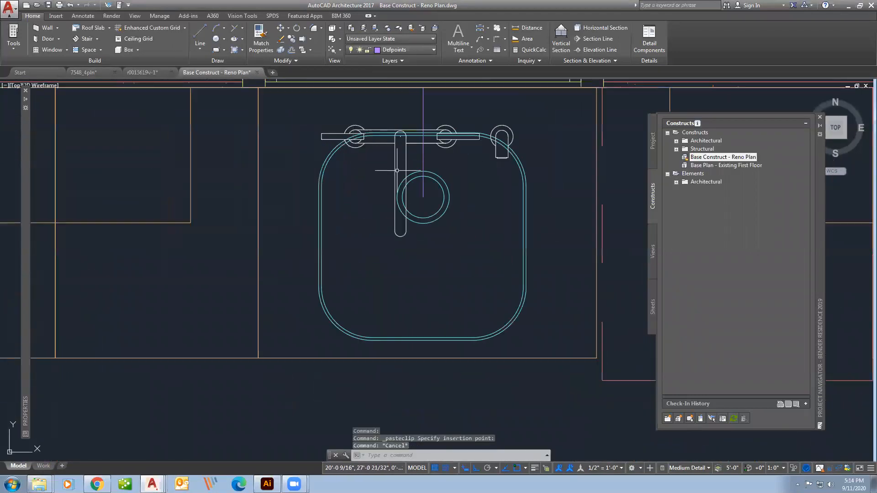
pyautogui.write('m')
pyautogui.press('Return')
pyautogui.click(395, 168)
pyautogui.click(392, 165)
pyautogui.click(395, 165)
pyautogui.press('Return')
pyautogui.scroll(4, 393, 128)
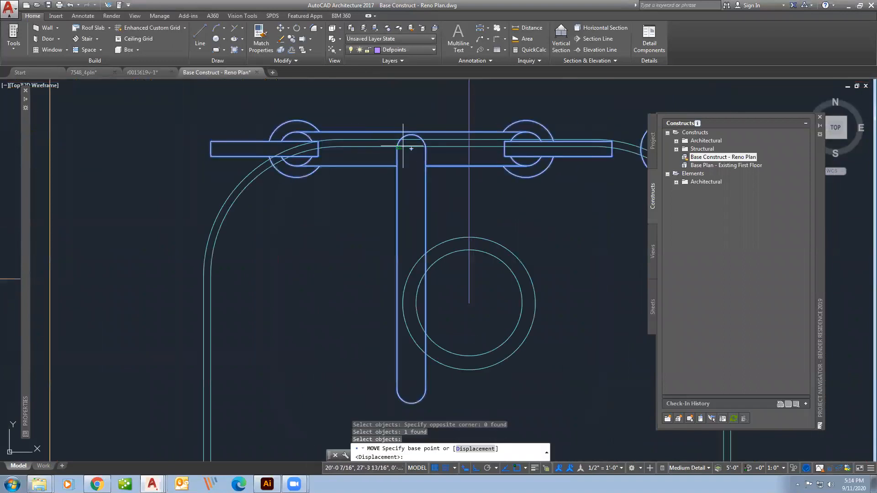
pyautogui.click(411, 147)
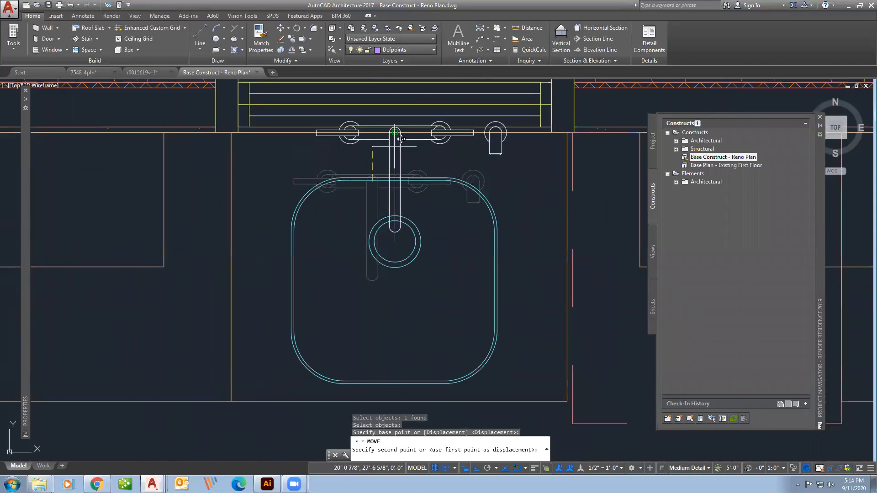
pyautogui.press('Escape')
# Move the faucet block straight away from the wall so it sits on the counter behind the sink
pyautogui.press('Return')
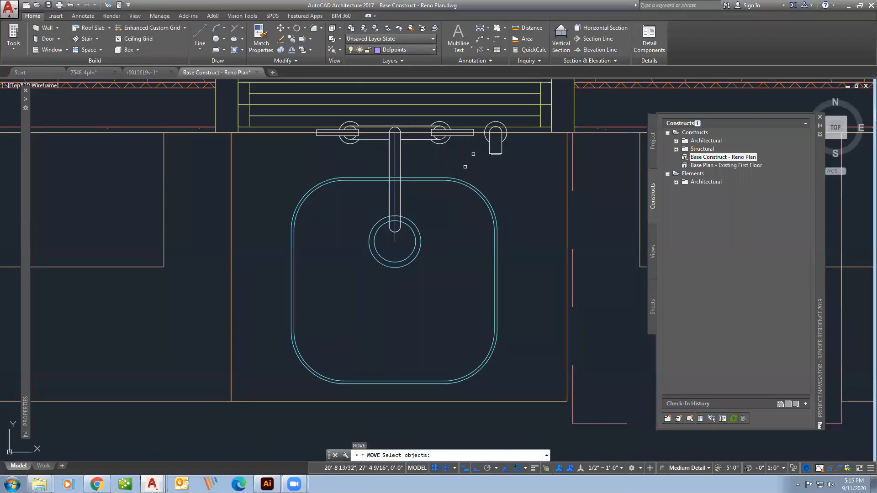
pyautogui.press('Return')
pyautogui.click(532, 182)
pyautogui.click(524, 202)
pyautogui.press('Escape')
pyautogui.click(420, 161)
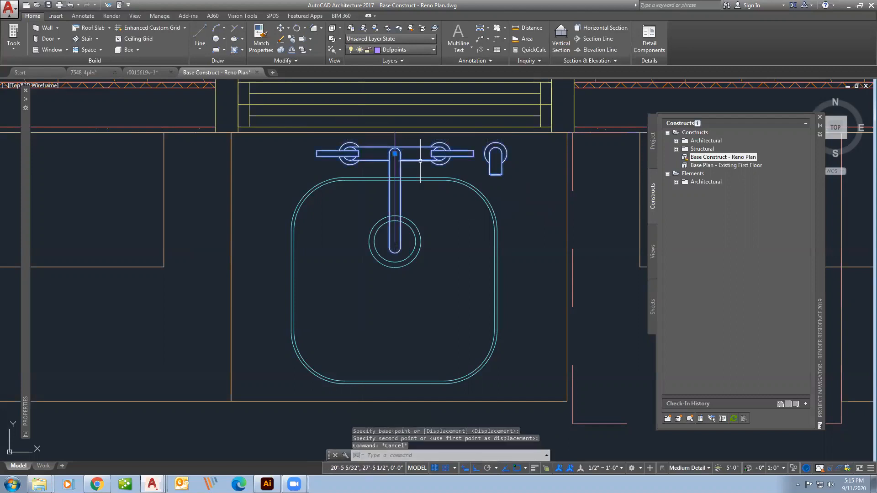
pyautogui.press('Escape')
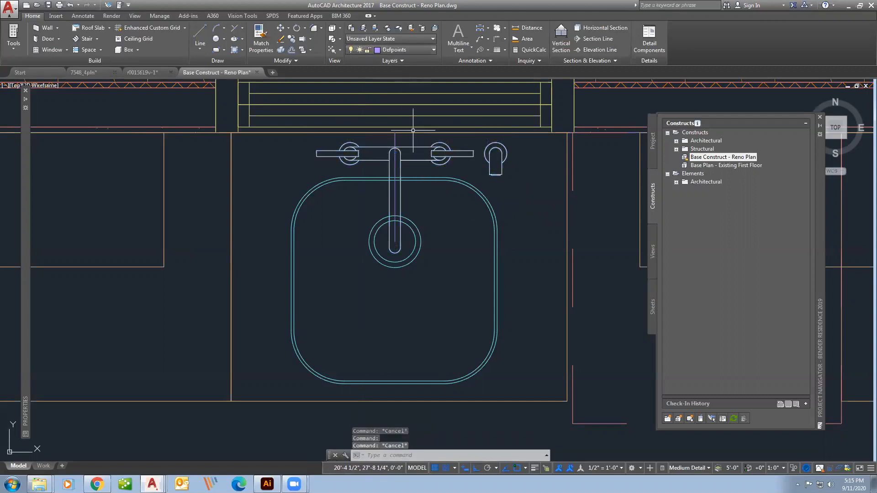
# Match the faucet block's properties to the sink so it takes the P-Fixt layer
pyautogui.scroll(-5, 442, 219)
pyautogui.scroll(3, 462, 249)
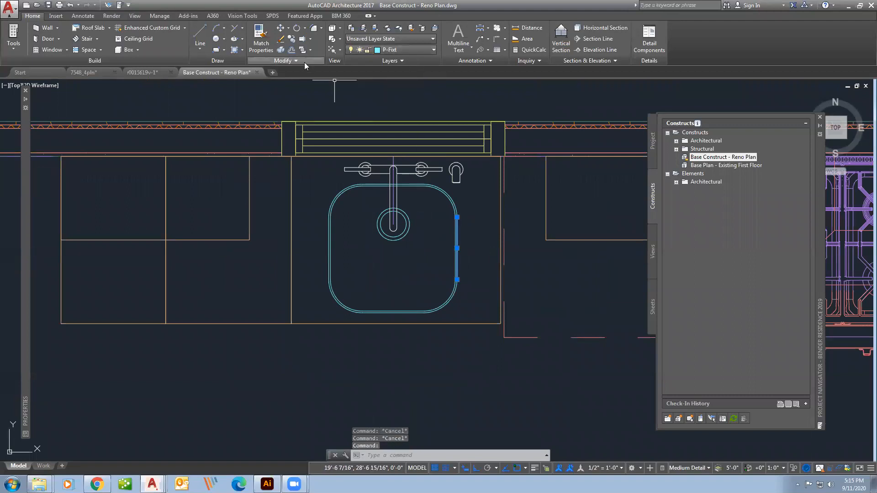
pyautogui.press('Escape')
pyautogui.click(265, 48)
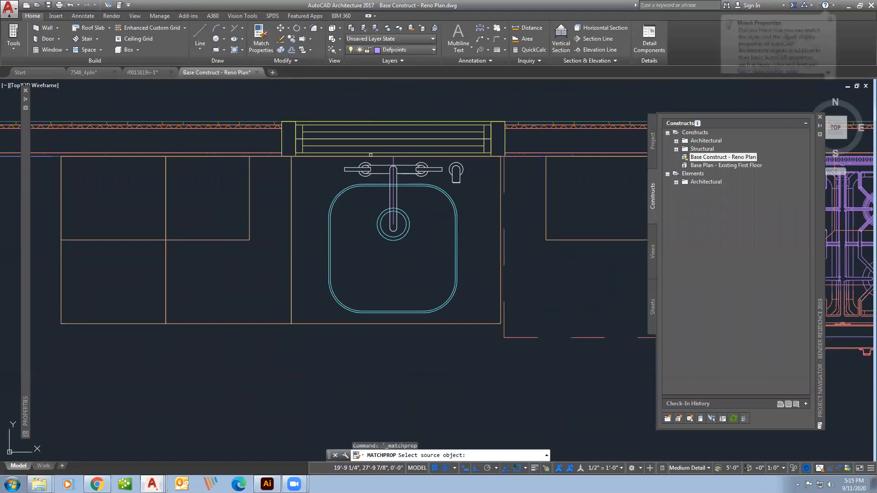
pyautogui.click(370, 154)
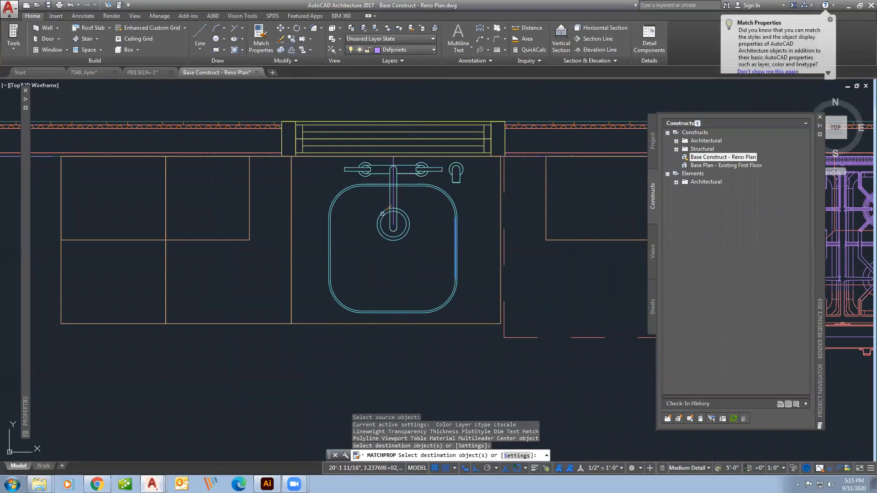
pyautogui.press('Escape')
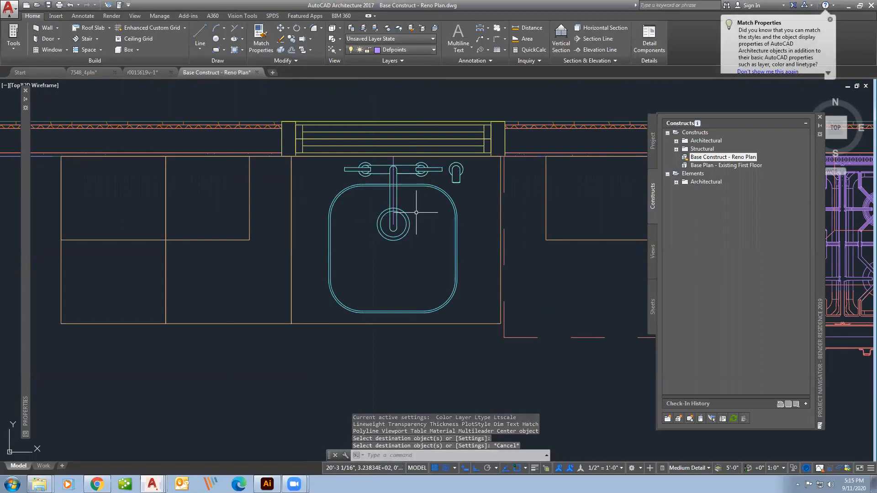
pyautogui.scroll(-2, 315, 224)
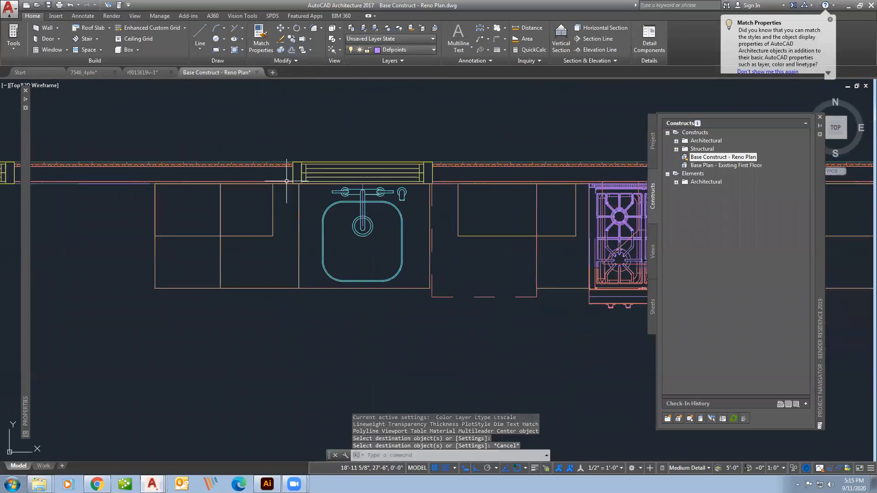
# Switch to the r0015619v-1 drawing, select all the refrigerator linework, and assign it to layer 0
pyautogui.click(142, 73)
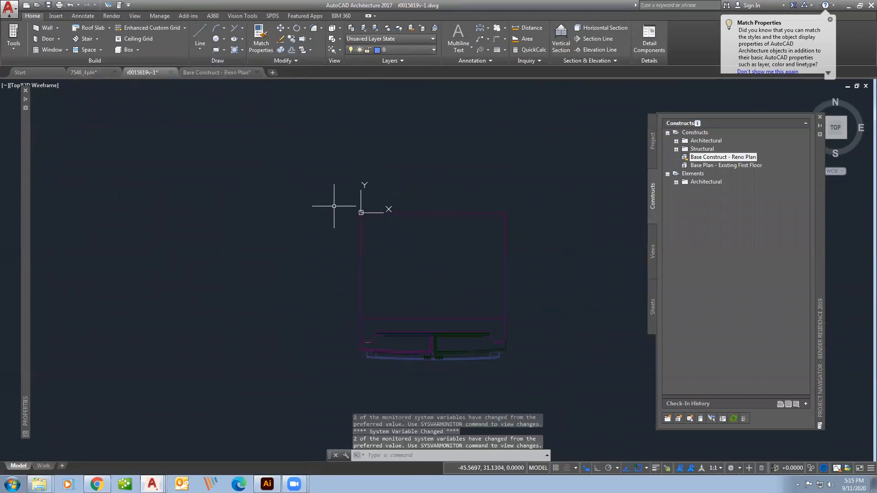
pyautogui.scroll(2, 460, 253)
pyautogui.scroll(-2, 410, 214)
pyautogui.scroll(2, 469, 244)
pyautogui.click(531, 135)
pyautogui.scroll(-2, 310, 308)
pyautogui.click(242, 372)
pyautogui.moveTo(24, 303)
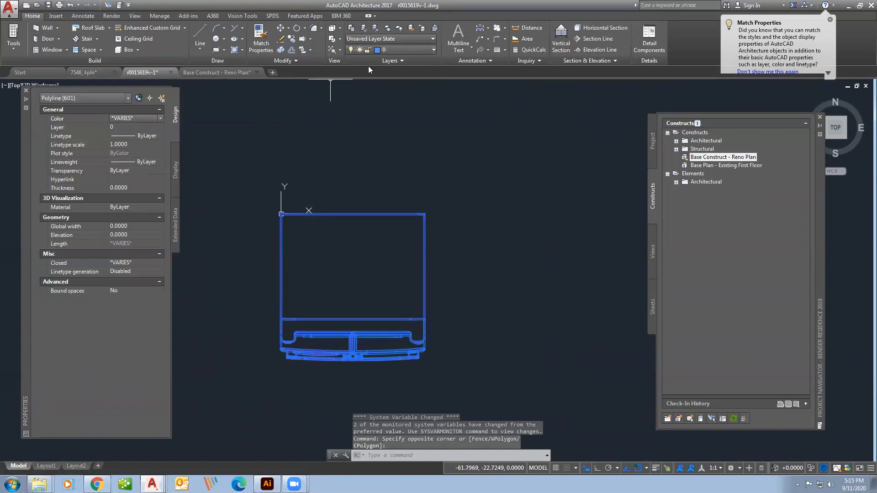
pyautogui.click(395, 50)
pyautogui.click(397, 58)
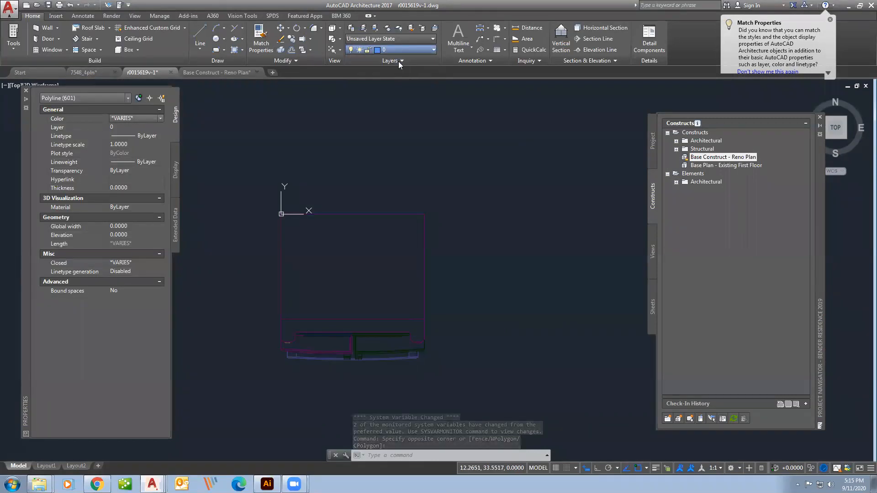
# Set the color of the selected refrigerator linework to ByLayer and clear the selection
pyautogui.click(139, 118)
pyautogui.scroll(1, 143, 152)
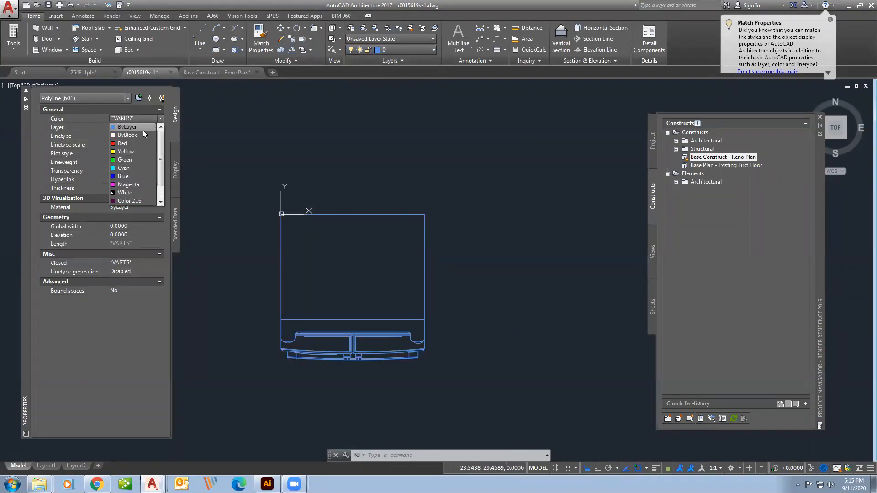
pyautogui.click(142, 130)
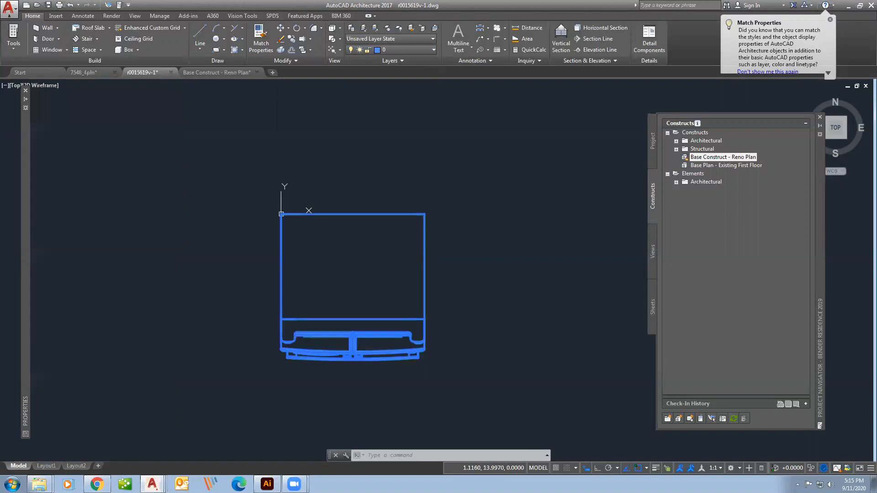
pyautogui.press('Escape')
pyautogui.write('blo')
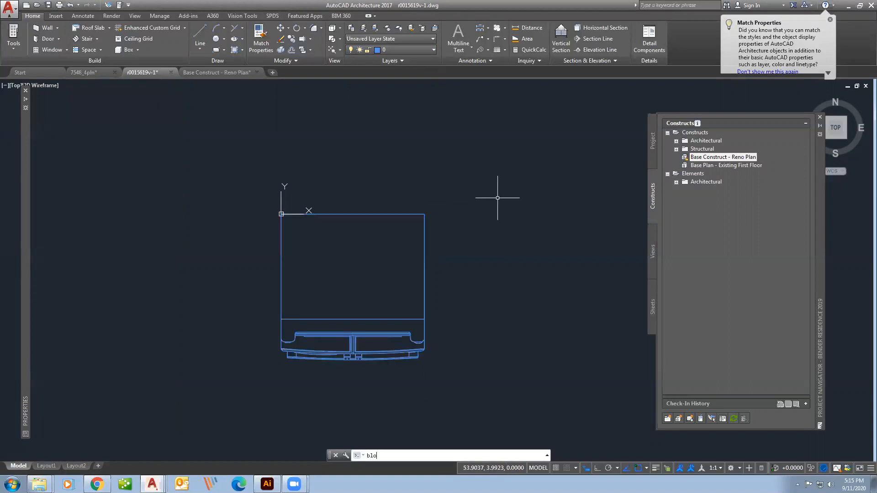
pyautogui.press('Return')
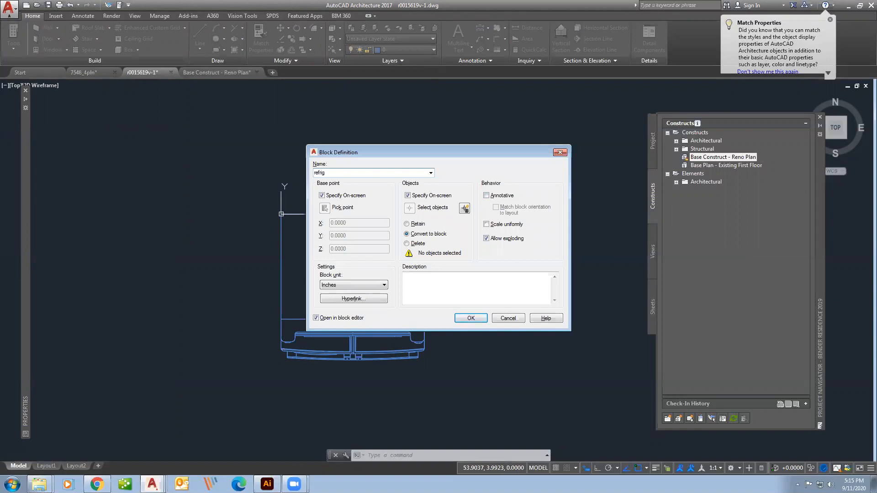
pyautogui.click(478, 323)
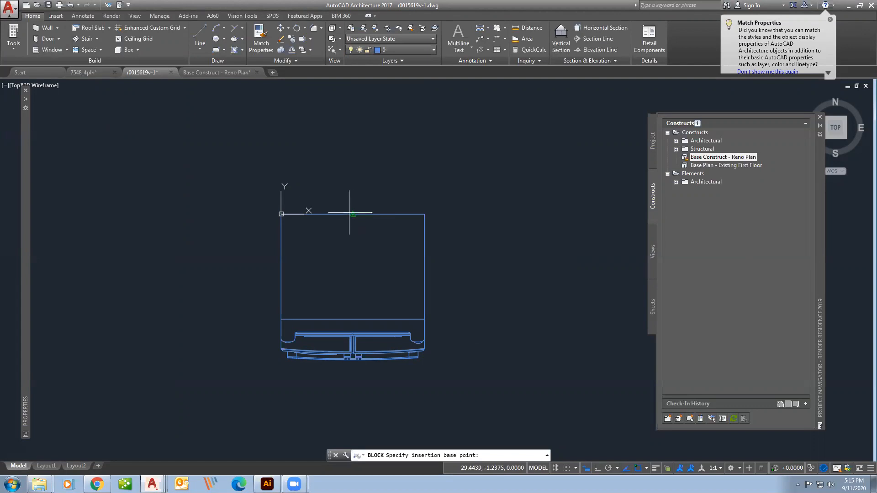
pyautogui.click(424, 214)
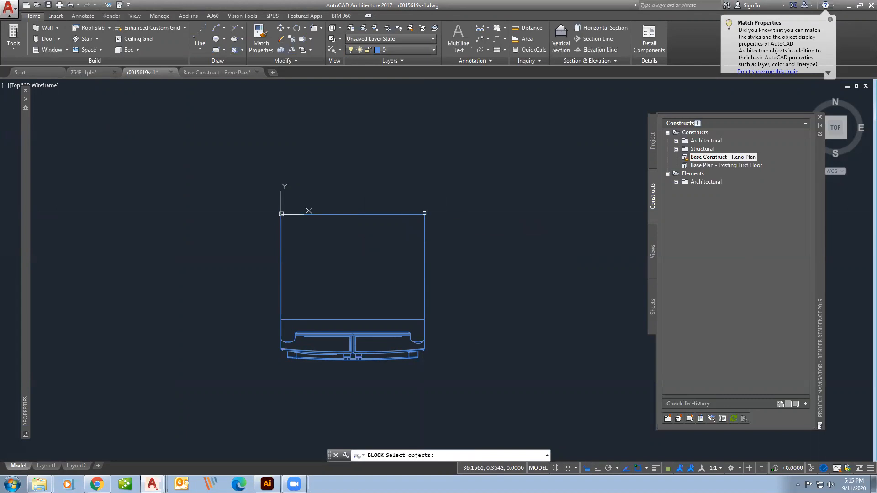
pyautogui.press('Escape')
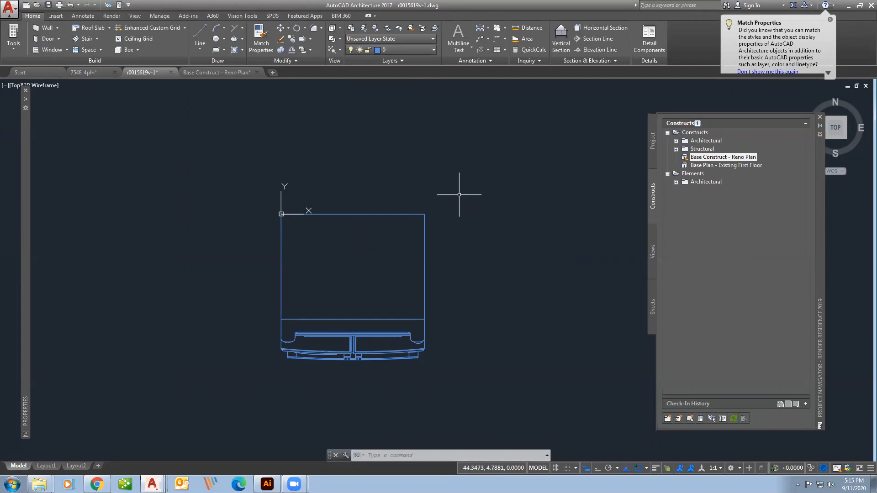
pyautogui.click(468, 188)
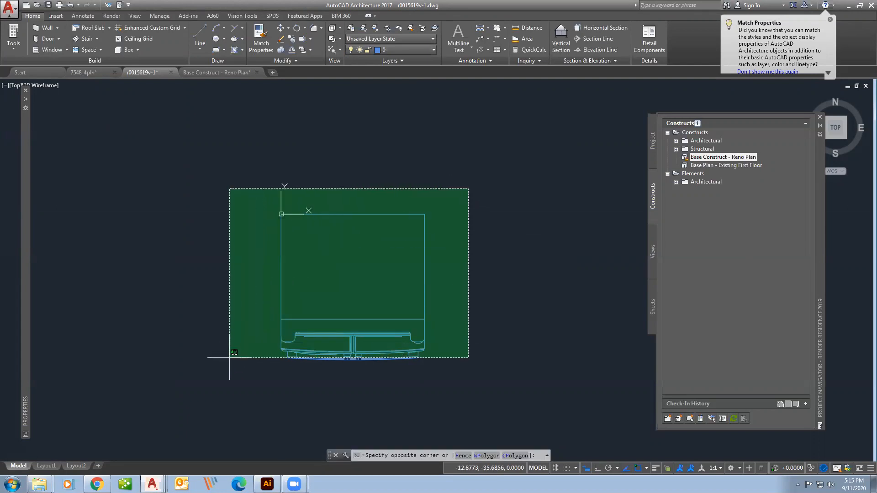
pyautogui.click(215, 393)
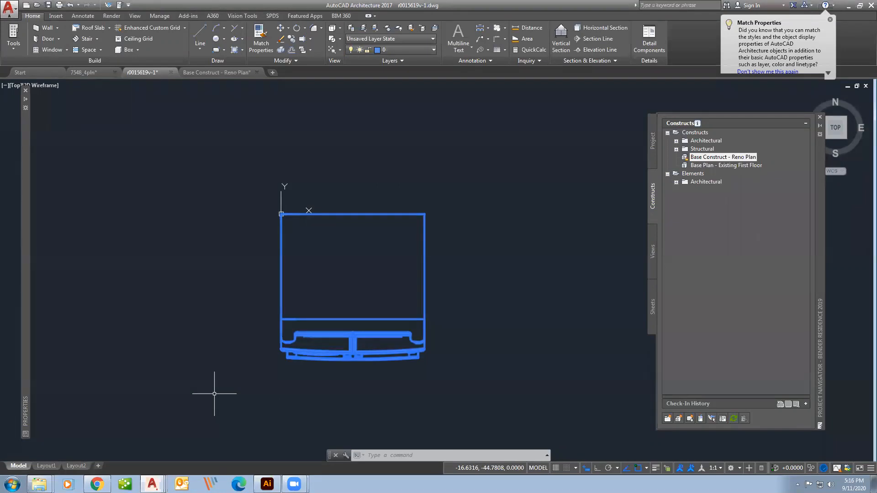
pyautogui.write('b')
pyautogui.press('Return')
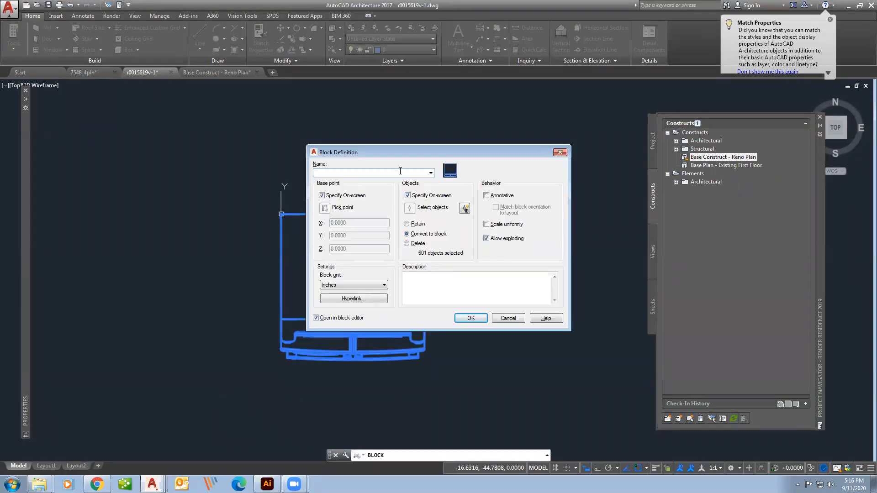
pyautogui.click(506, 318)
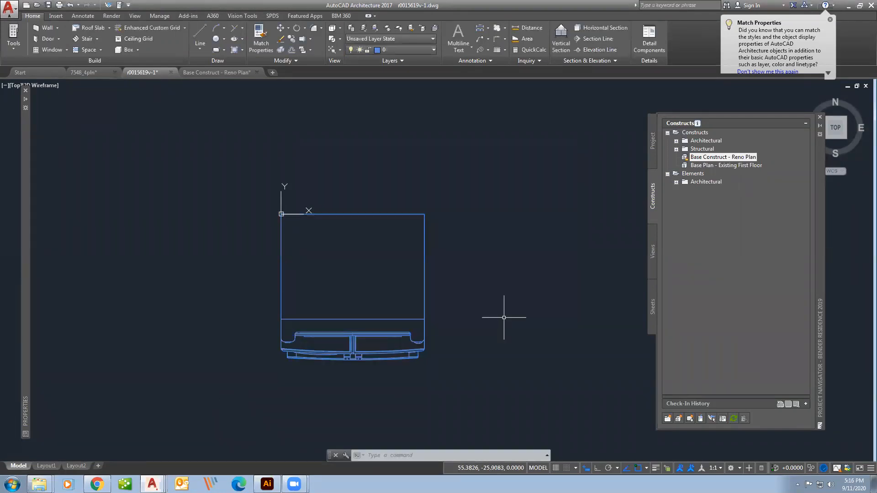
pyautogui.click(425, 250)
pyautogui.press('Escape')
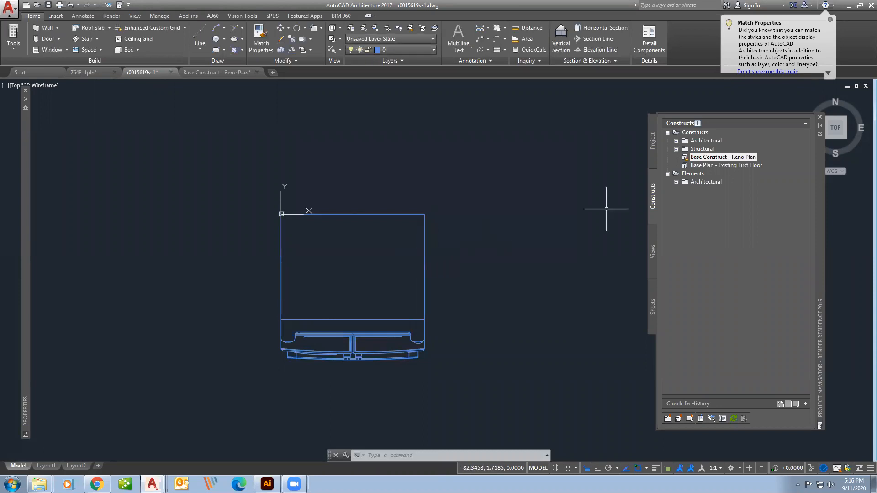
# Define all the refrigerator linework as a block named refrig 2 with its upper-right corner as base point, and close the Block Editor
pyautogui.write('BLo')
pyautogui.press('Return')
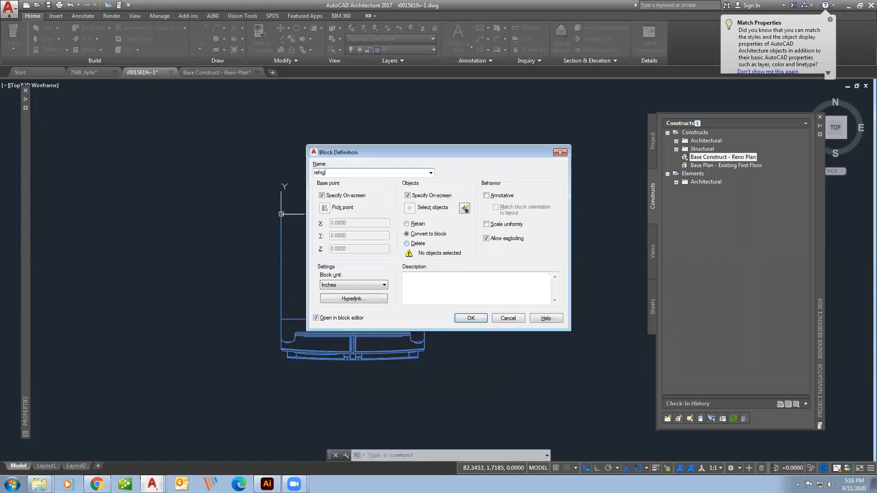
pyautogui.click(469, 318)
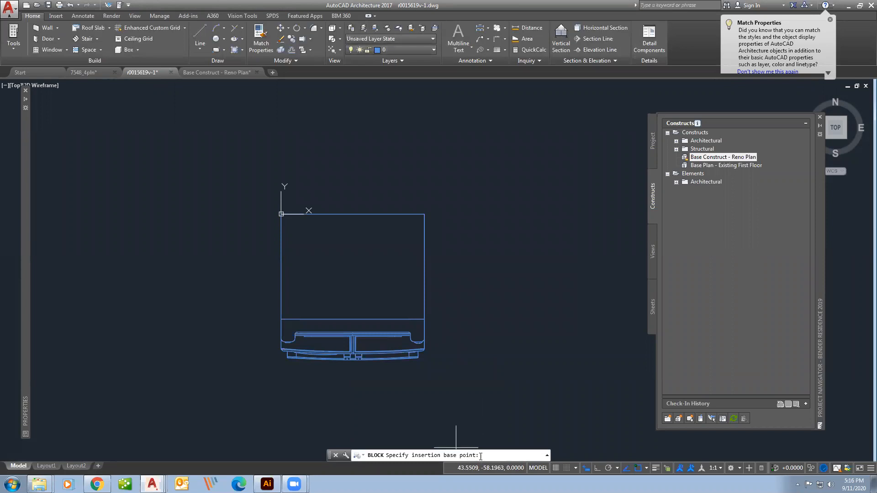
pyautogui.click(424, 214)
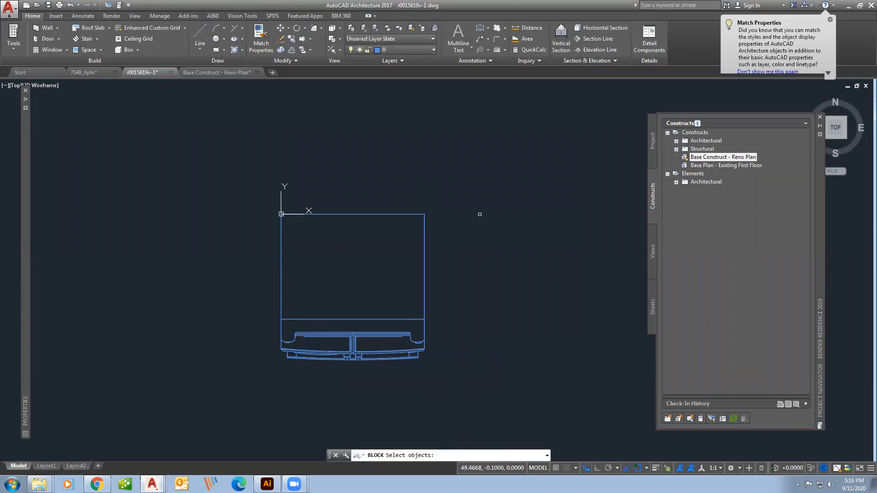
pyautogui.click(489, 160)
pyautogui.click(201, 395)
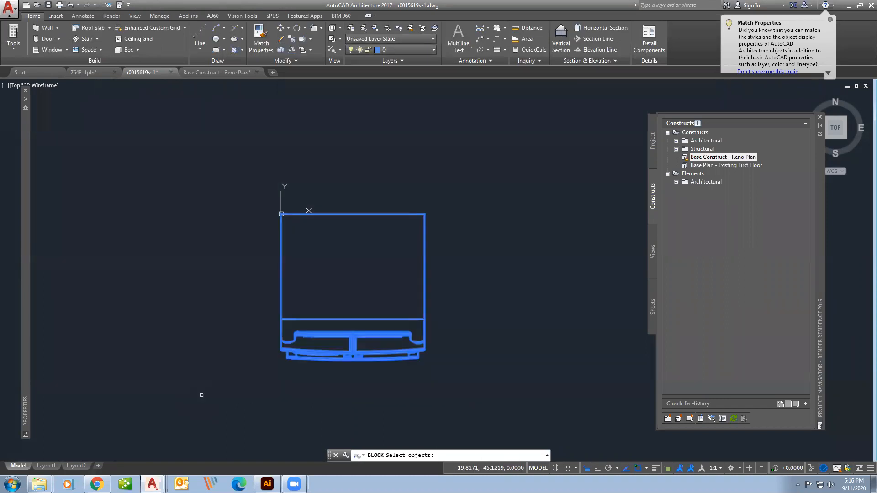
pyautogui.press('Return')
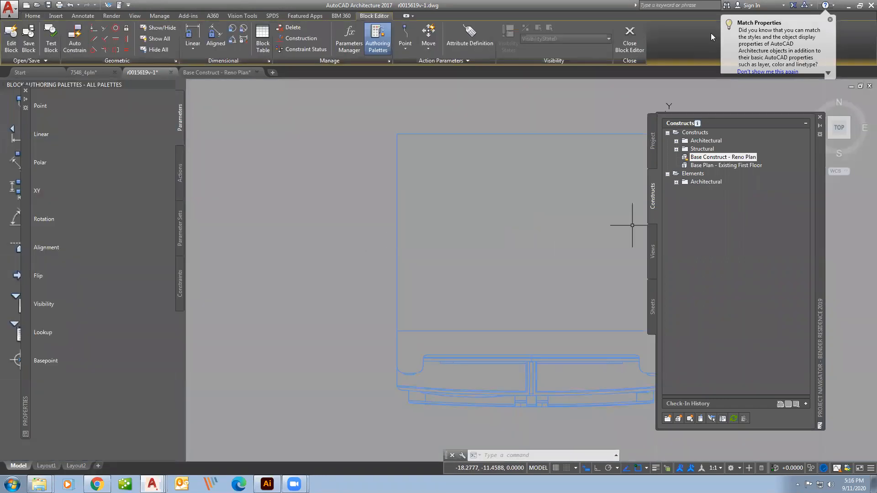
pyautogui.click(632, 43)
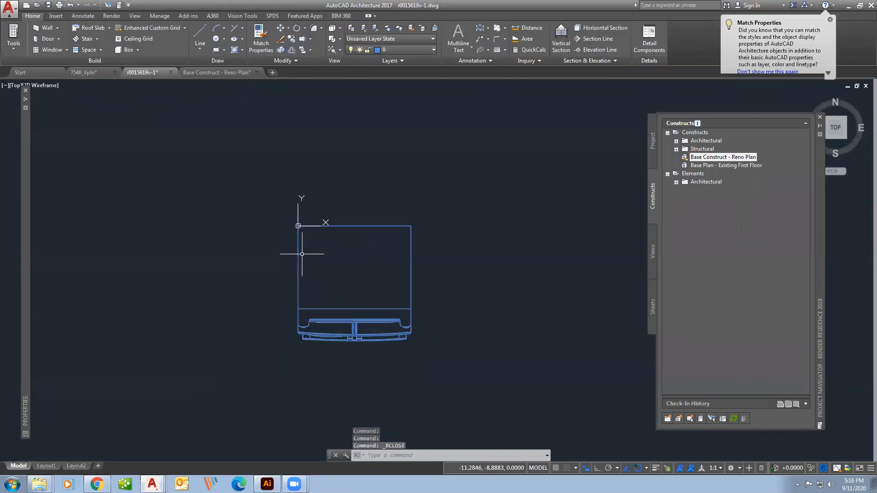
# Copy the refrigerator block into the Base Construct - Reno Plan drawing, placing it in the open kitchen floor below the sink
pyautogui.click(384, 223)
pyautogui.click(368, 233)
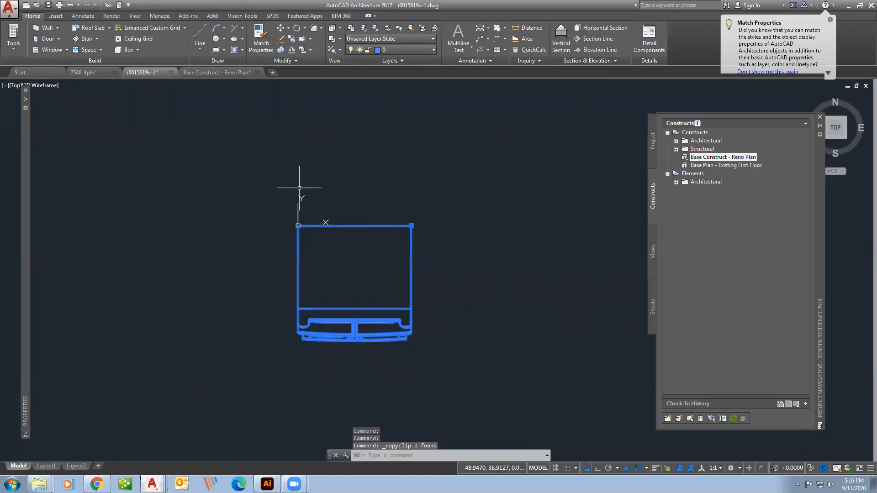
pyautogui.hotkey('ctrl', 'Tab')
pyautogui.scroll(-4, 299, 156)
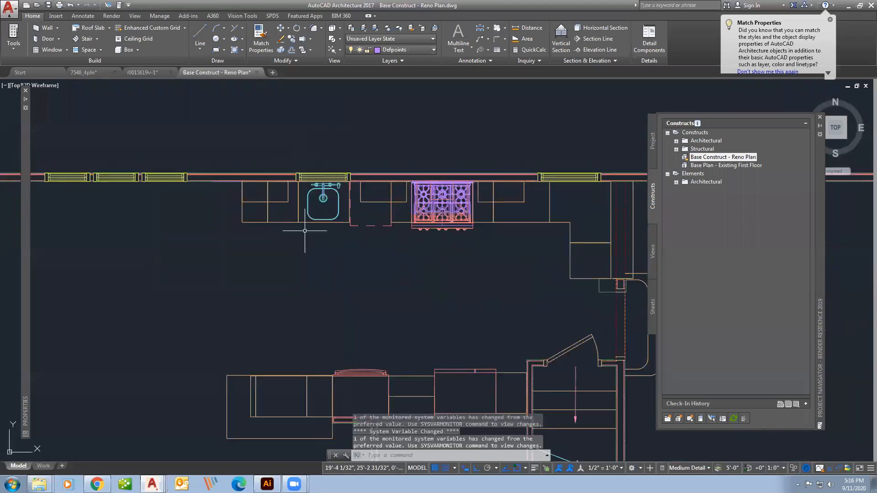
pyautogui.hotkey('ctrl', 'v')
pyautogui.click(248, 318)
# Match the refrigerator block's properties to the existing appliance in the lower cabinet run so it takes the A-Appl layer
pyautogui.scroll(2, 242, 325)
pyautogui.scroll(-2, 242, 324)
pyautogui.click(257, 35)
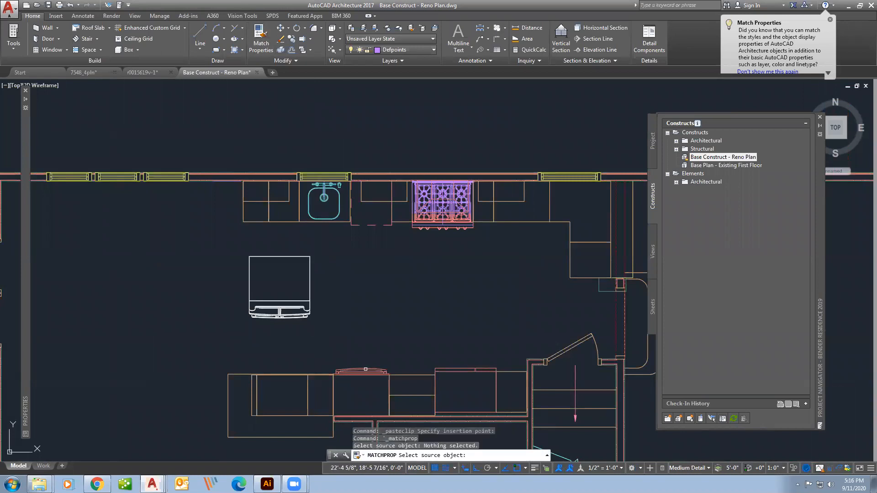
pyautogui.click(368, 370)
pyautogui.press('Escape')
pyautogui.scroll(-2, 266, 320)
pyautogui.scroll(2, 269, 321)
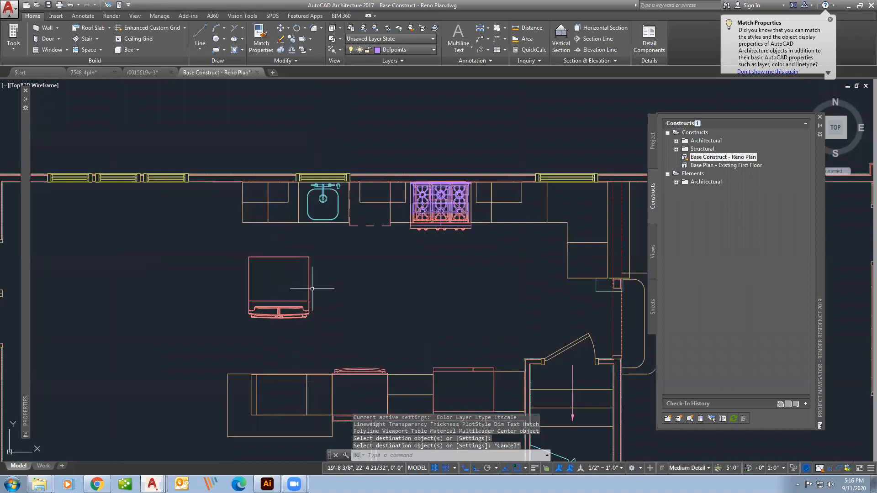
pyautogui.scroll(-2, 309, 296)
pyautogui.scroll(3, 309, 296)
pyautogui.press('Escape')
pyautogui.scroll(-1, 304, 290)
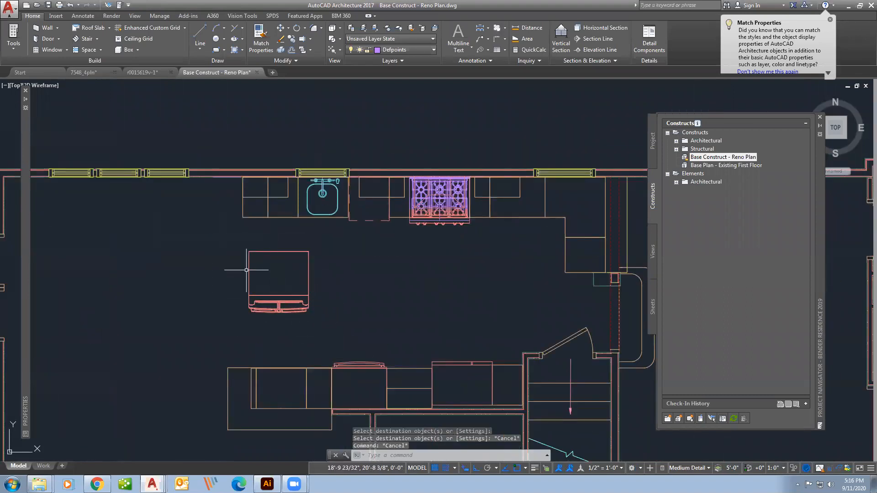
# Open the refrigerator block in the Block Editor, select all its linework, and check the layer and color properties
pyautogui.scroll(2, 287, 298)
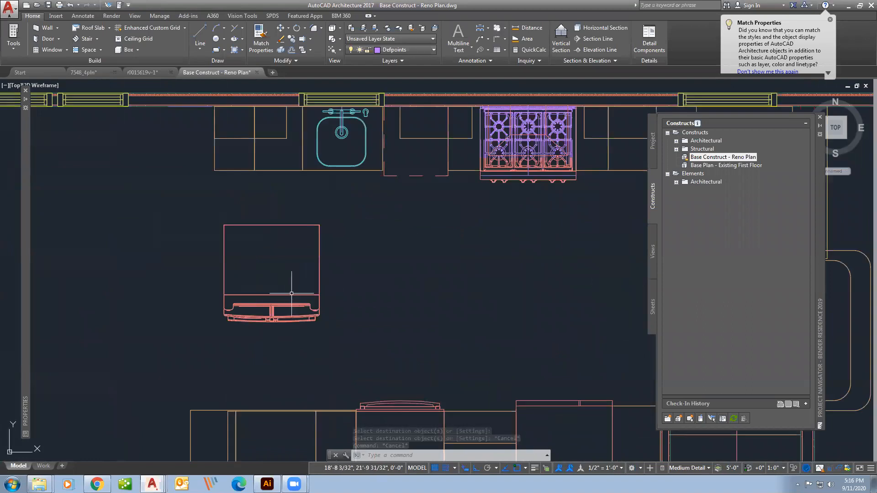
pyautogui.click(289, 295)
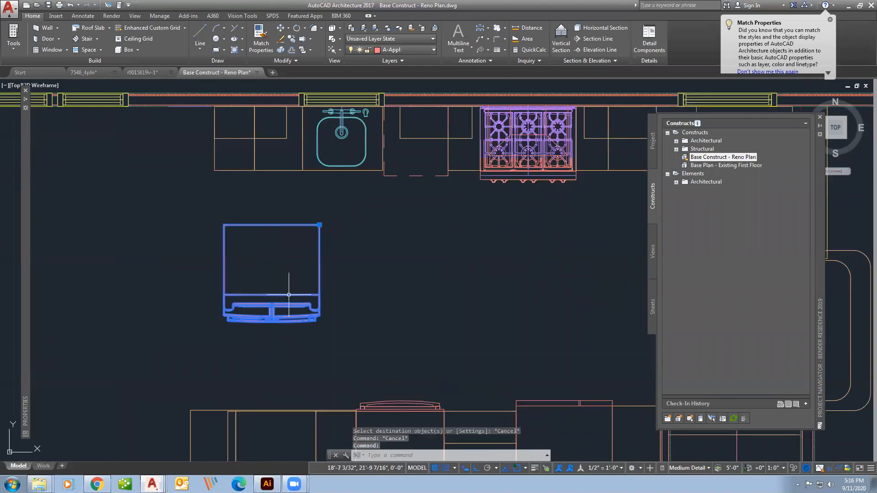
pyautogui.rightClick(283, 273)
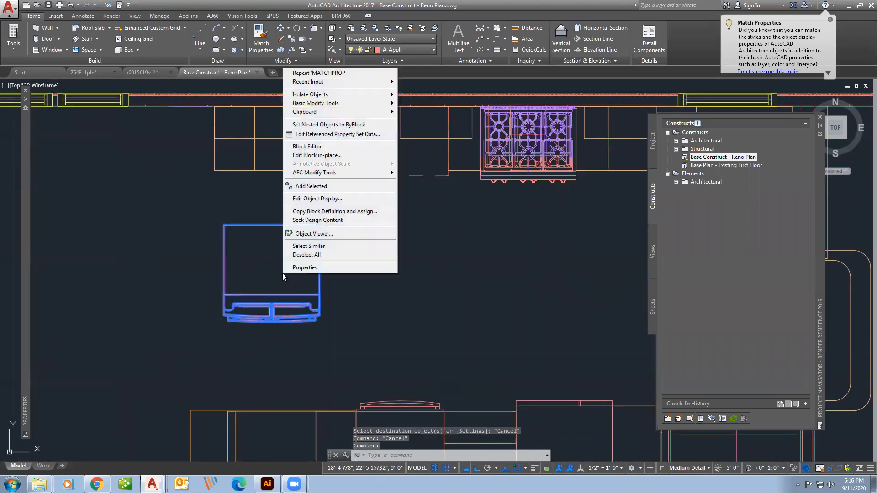
pyautogui.click(319, 147)
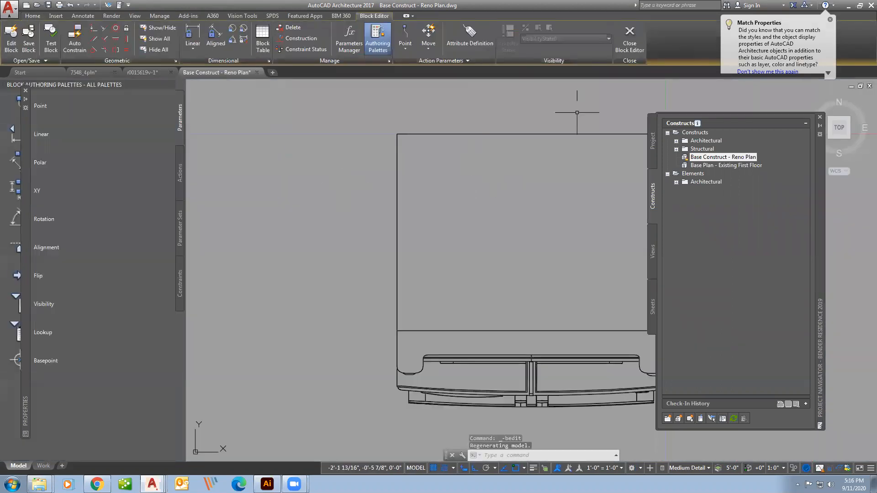
pyautogui.scroll(-2, 284, 306)
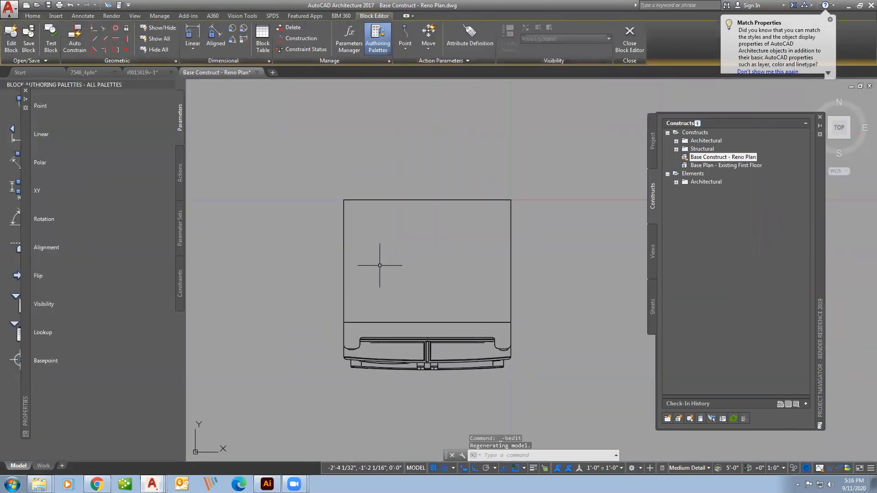
pyautogui.moveTo(22, 319)
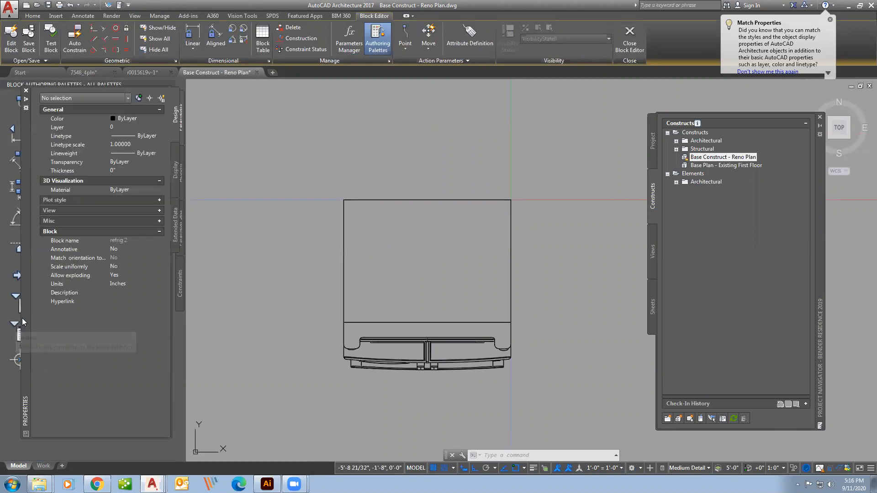
pyautogui.moveTo(386, 180); pyautogui.dragTo(311, 248)
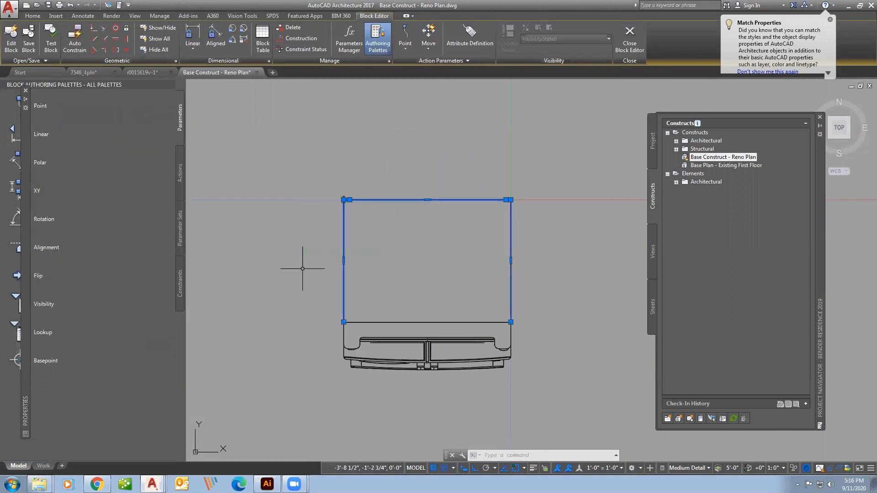
pyautogui.click(303, 392)
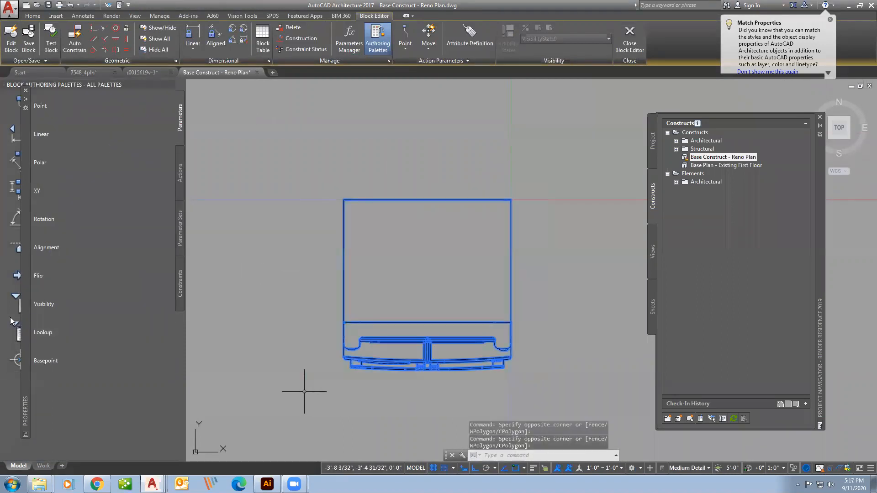
pyautogui.moveTo(29, 317)
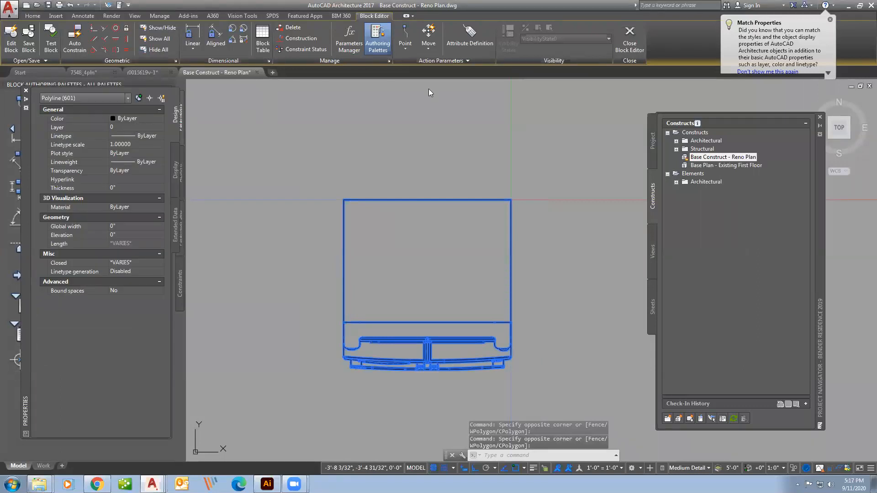
# Close the Block Editor, saving the changes to the refrig 2 block
pyautogui.click(631, 41)
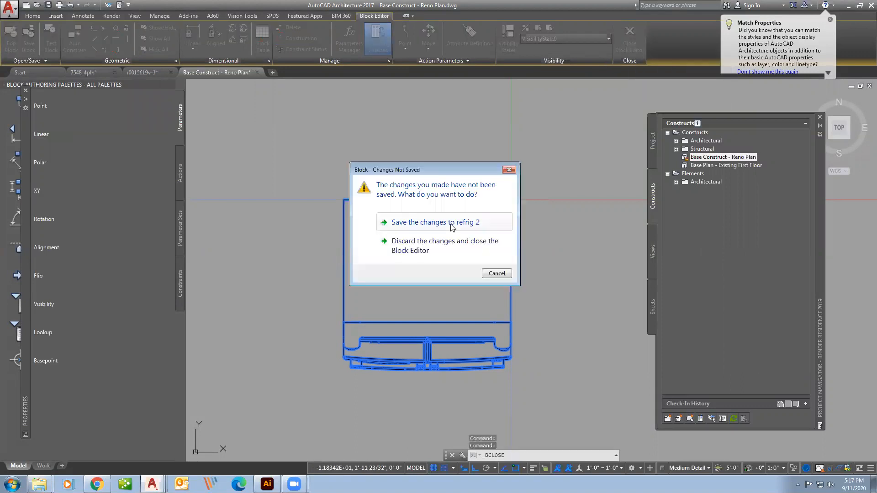
pyautogui.click(451, 223)
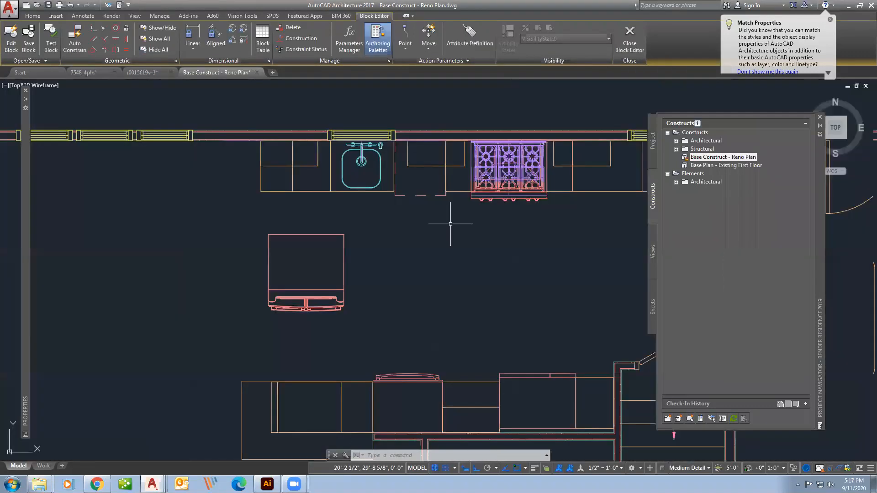
pyautogui.scroll(2, 356, 265)
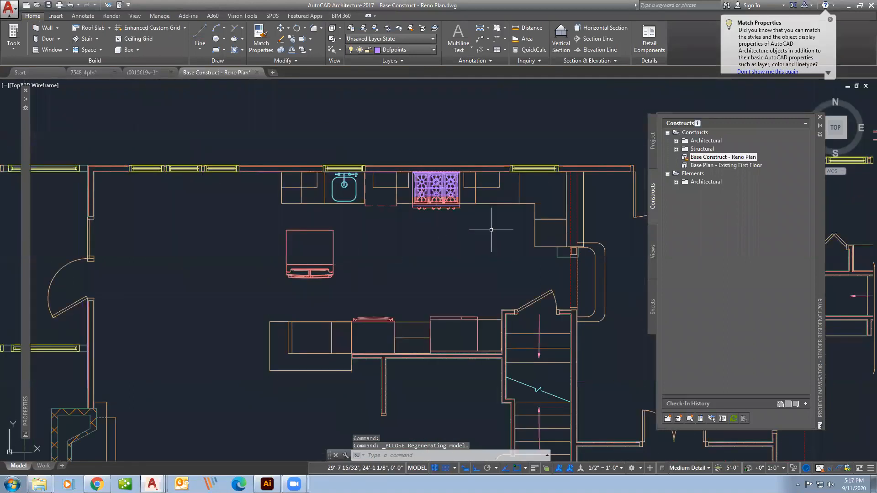